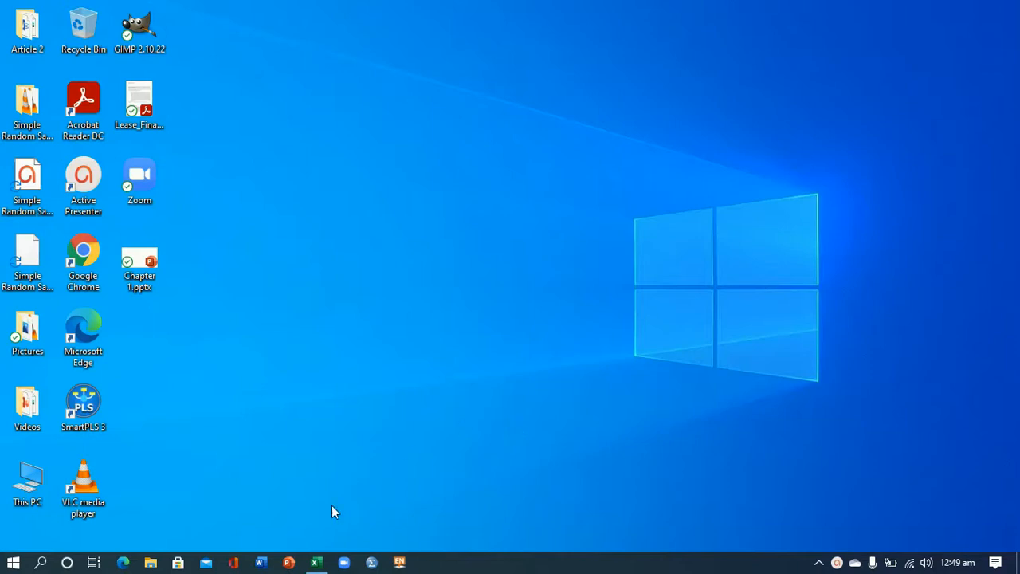
Switch to the Sampling Approaches workbook in Excel and look through the full Name and Roll# columns on the Data for Sampling sheet.
click(316, 562)
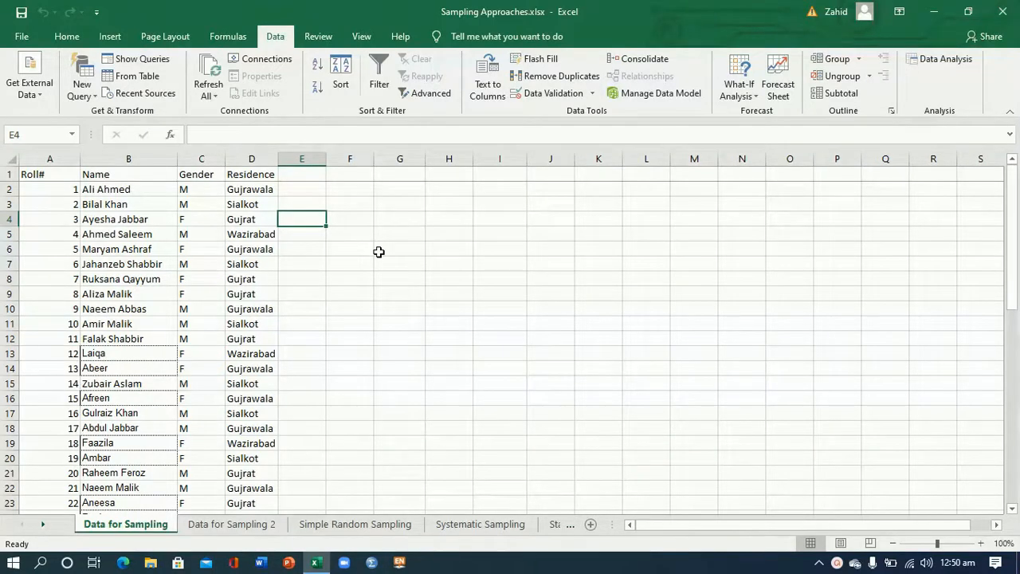
drag(99, 176, 118, 504)
drag(1014, 361, 1013, 192)
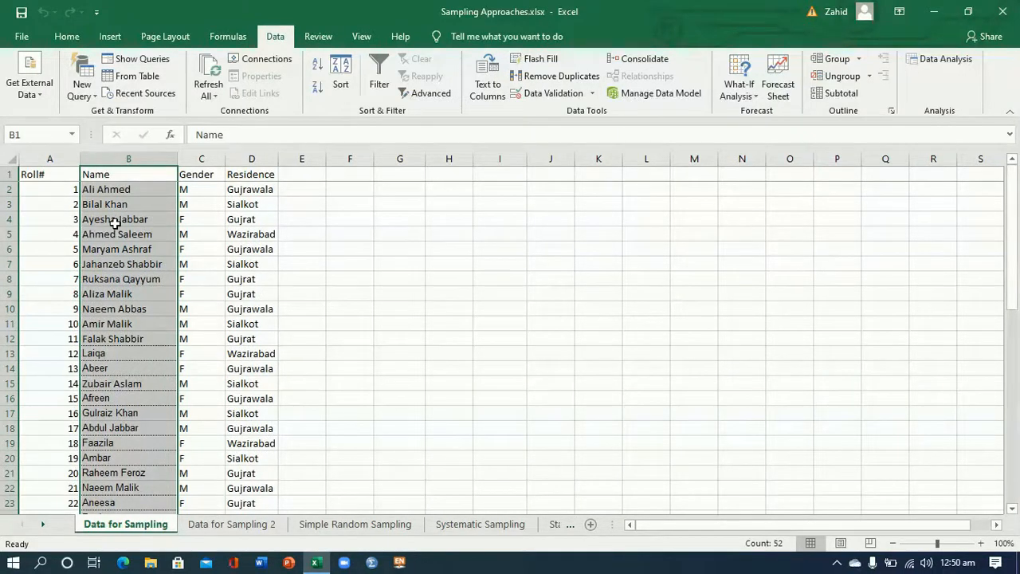
drag(64, 192, 70, 493)
drag(1012, 421, 1011, 217)
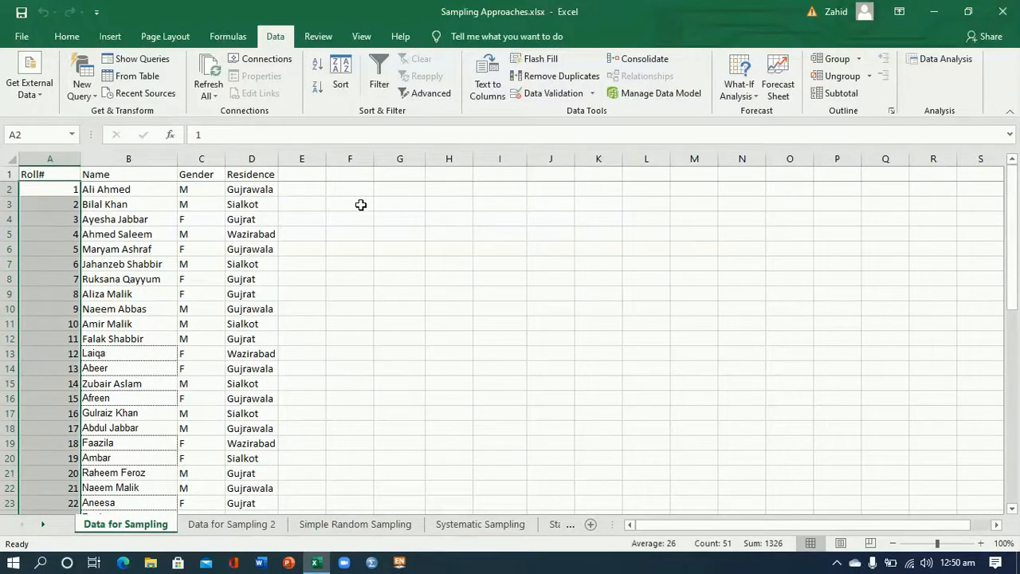
Add the heading CGPA in E1 and look over the cells of the CGPA, Gender and Residence columns.
double_click(312, 175)
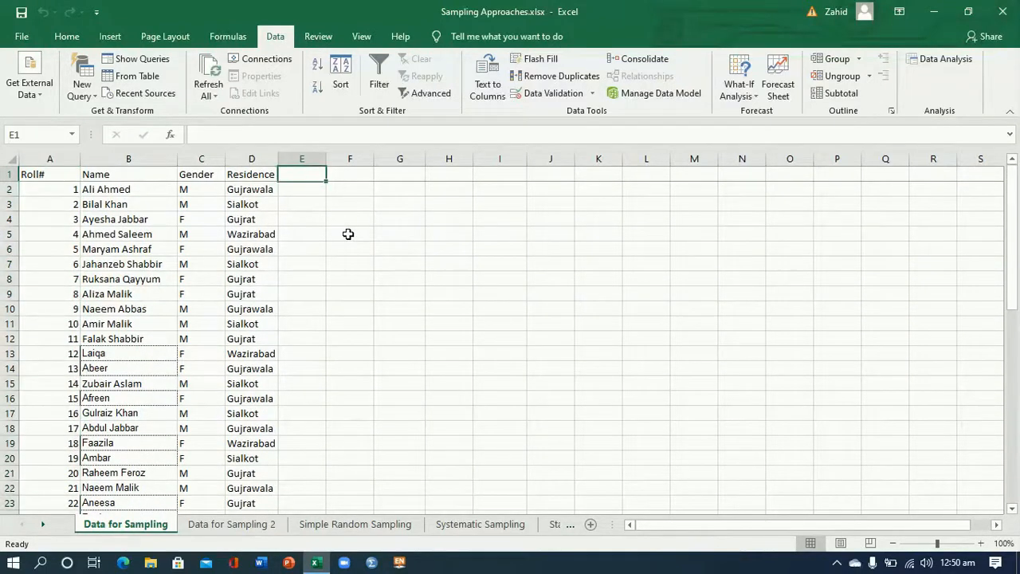
text(CGPA)
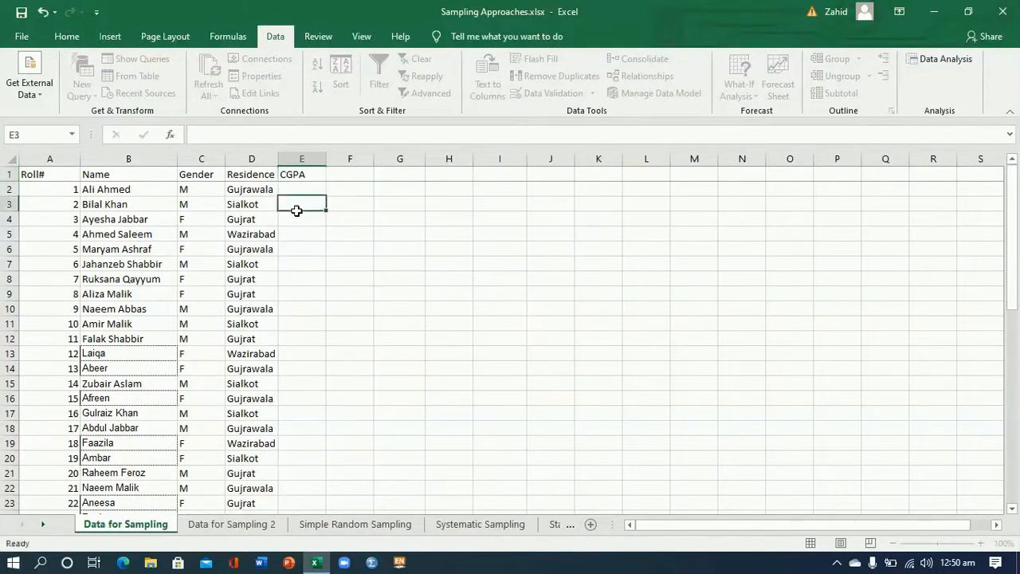
drag(298, 191, 304, 469)
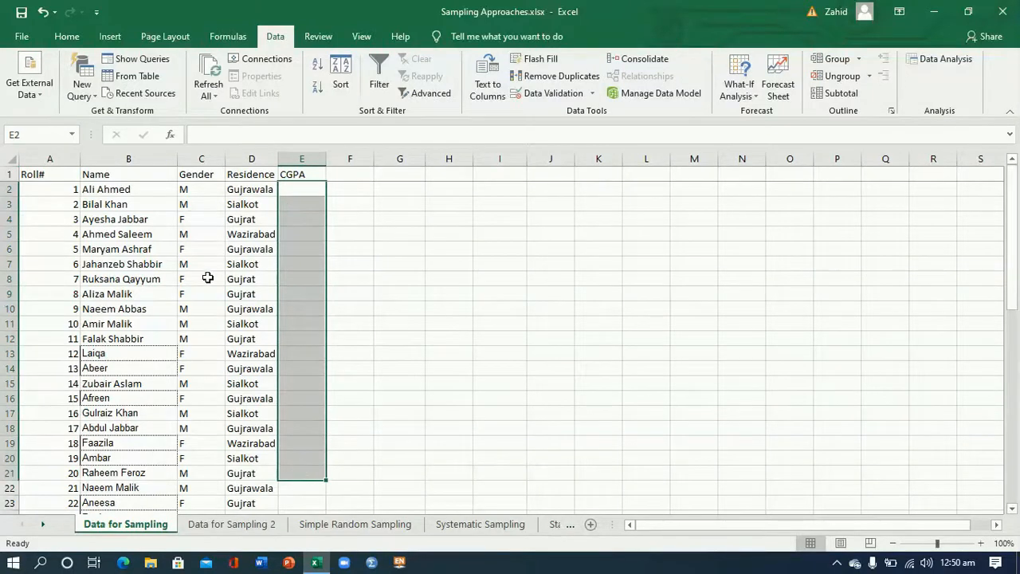
drag(197, 189, 193, 458)
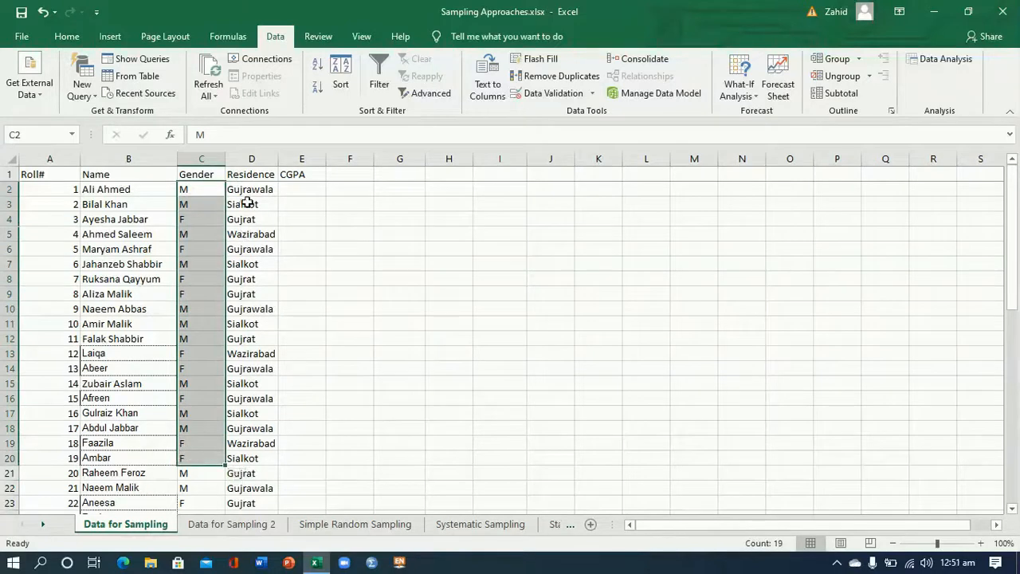
drag(248, 193, 244, 488)
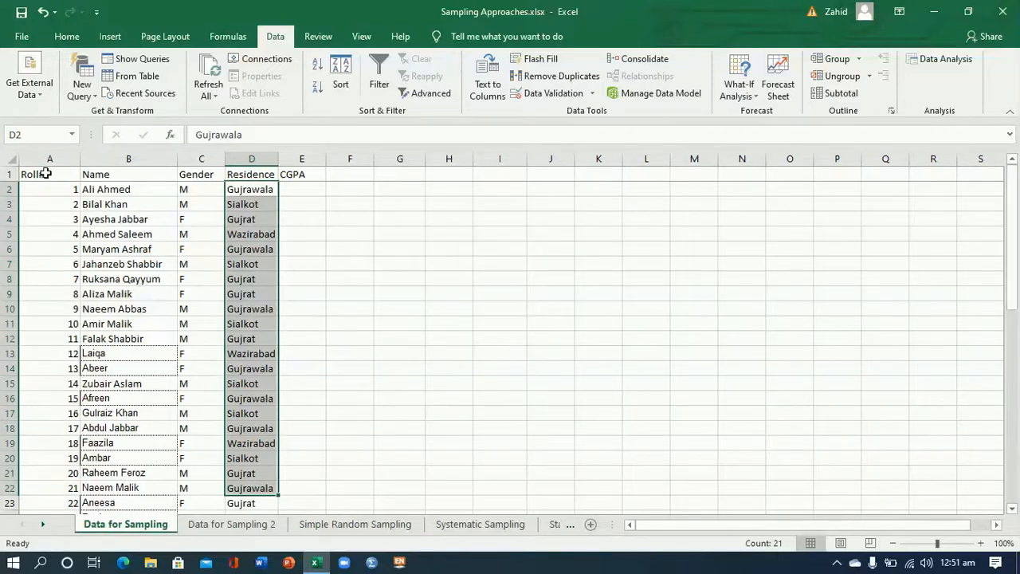
Copy the Roll# and Name columns, A1:B52, and open the Simple Random Sampling sheet.
drag(45, 174, 122, 476)
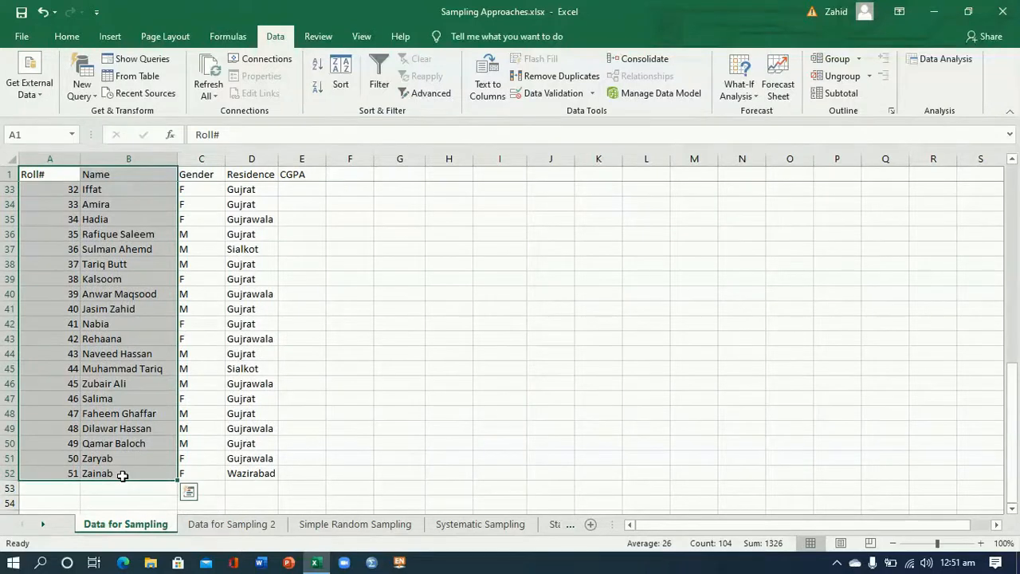
key(ctrl+c)
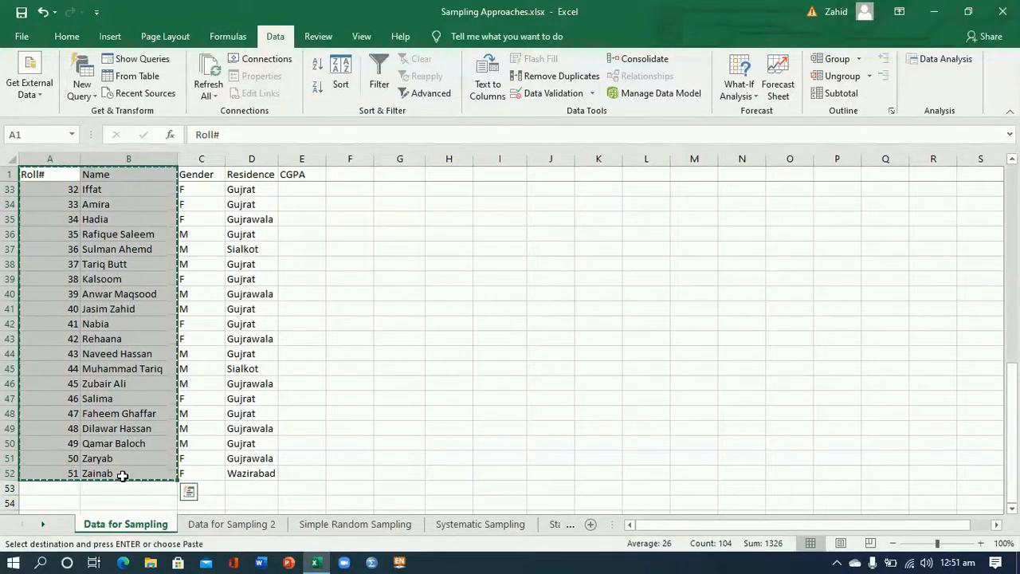
click(326, 524)
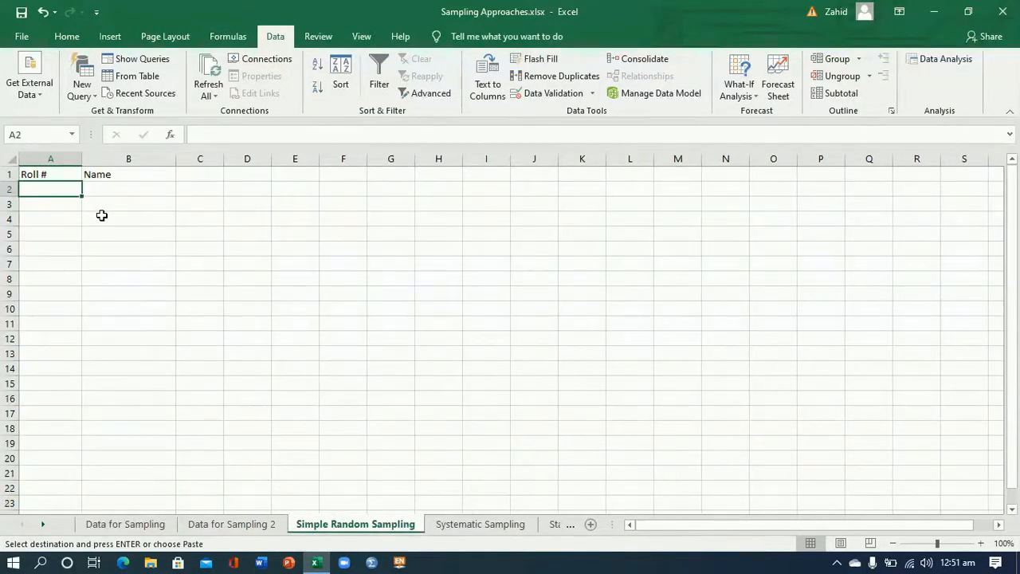
Clear the existing Roll # and Name headings from A1 and B1 on the Simple Random Sampling sheet.
drag(63, 185, 120, 188)
drag(63, 174, 92, 176)
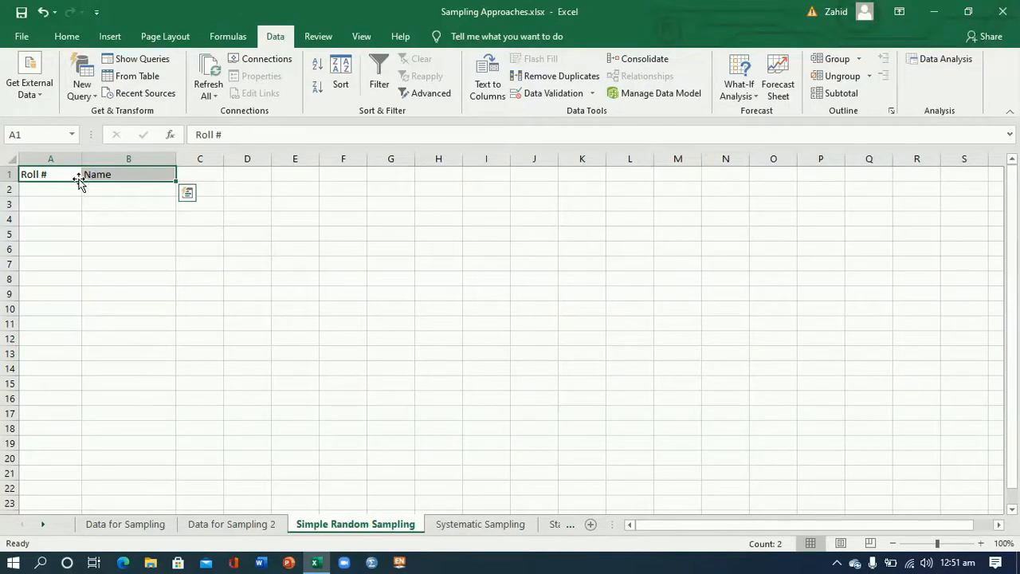
click(61, 176)
key(Delete)
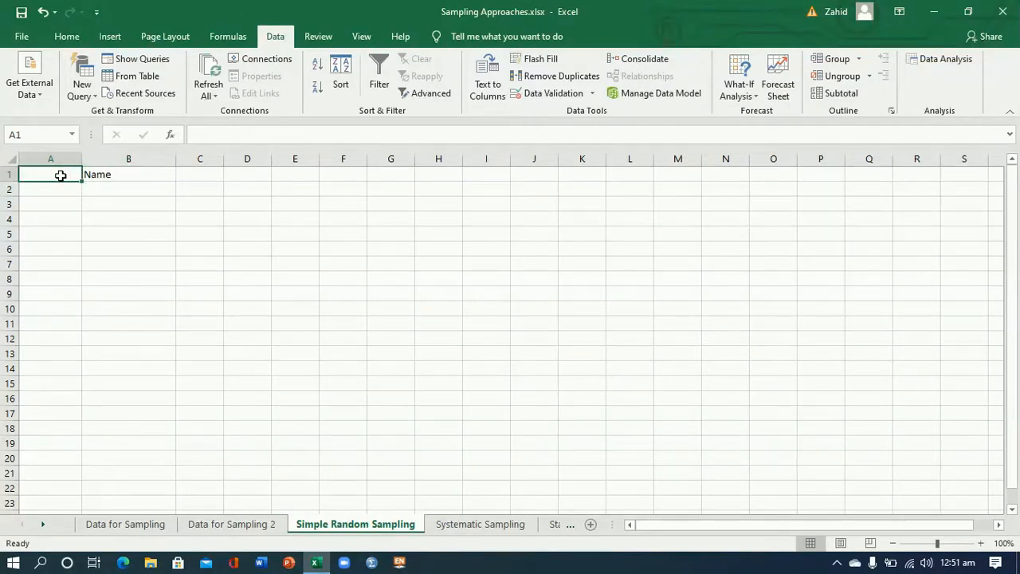
click(111, 175)
key(Delete)
click(66, 175)
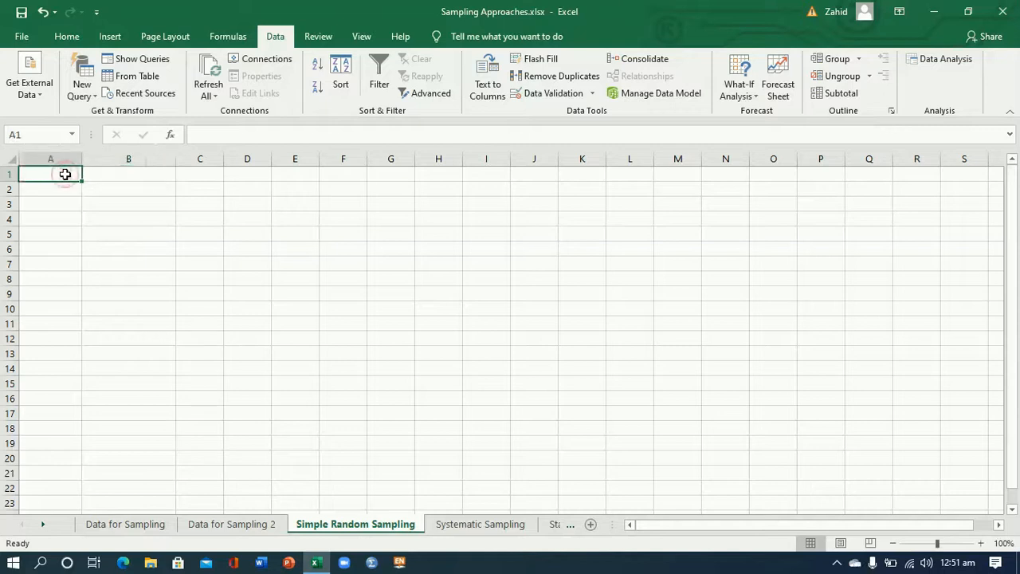
Copy A1:B52 from Data for Sampling again and paste it as values starting at A1 of the Simple Random Sampling sheet.
right_click(66, 174)
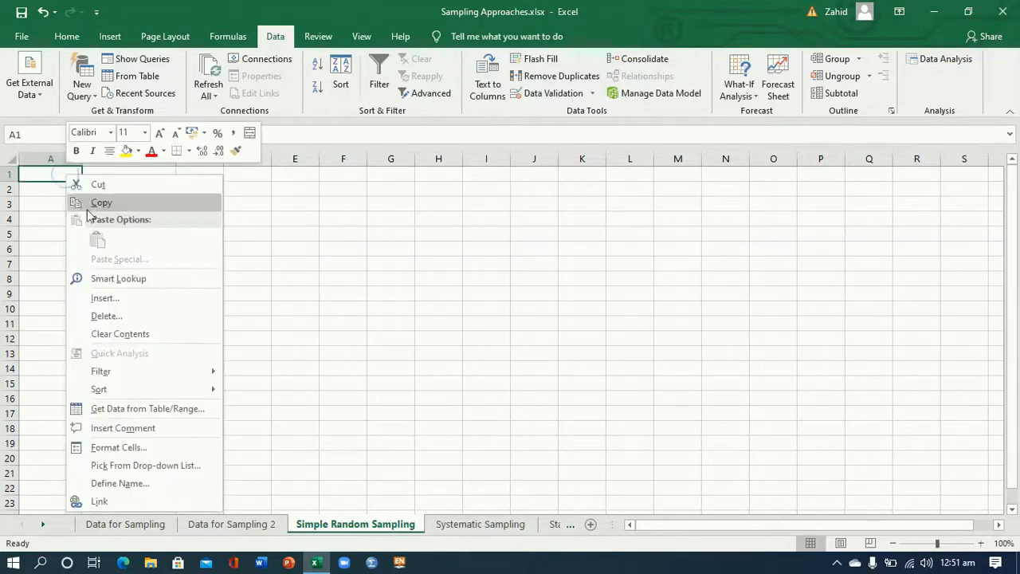
click(130, 525)
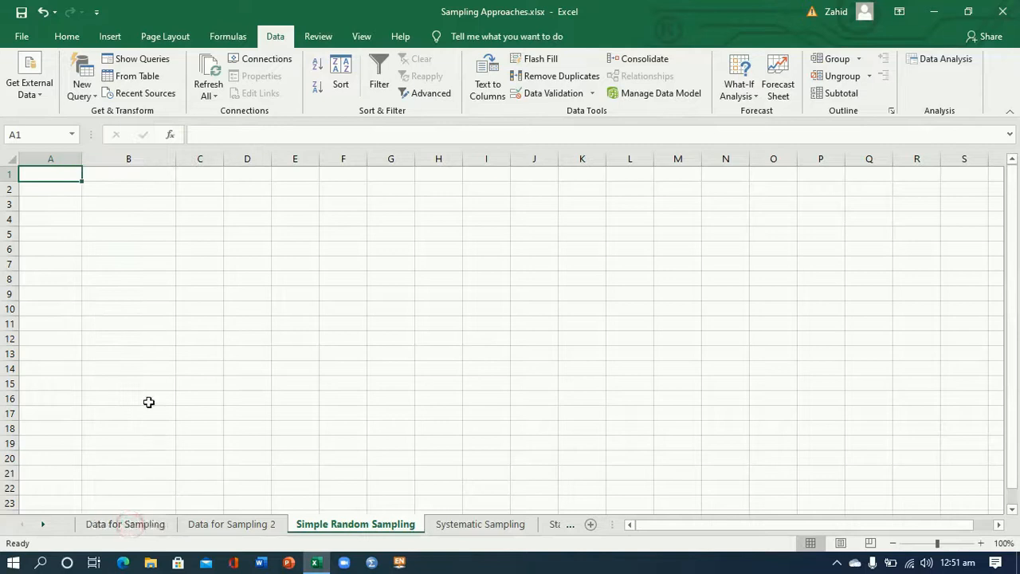
click(140, 524)
key(ctrl+c)
click(358, 524)
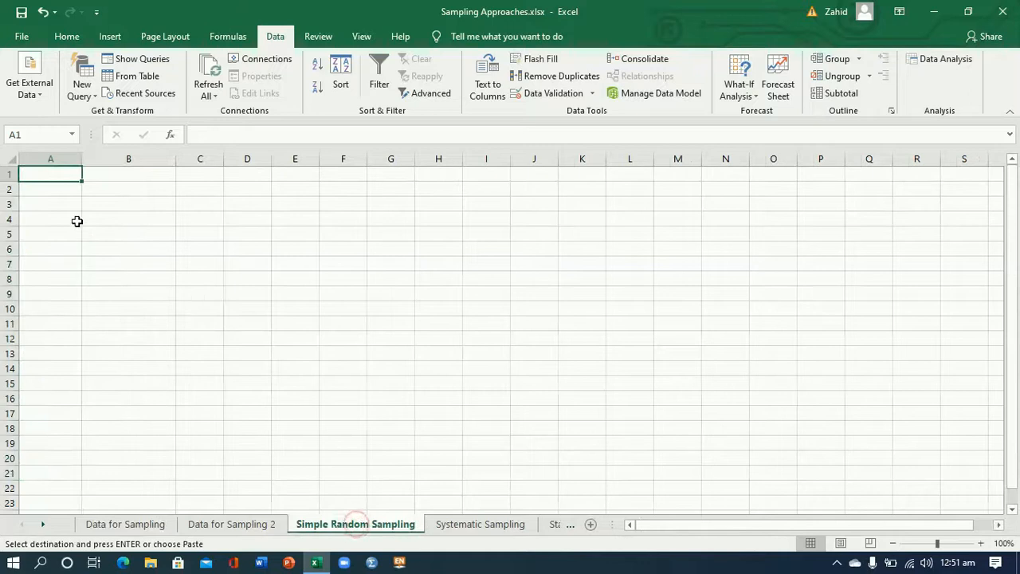
right_click(65, 175)
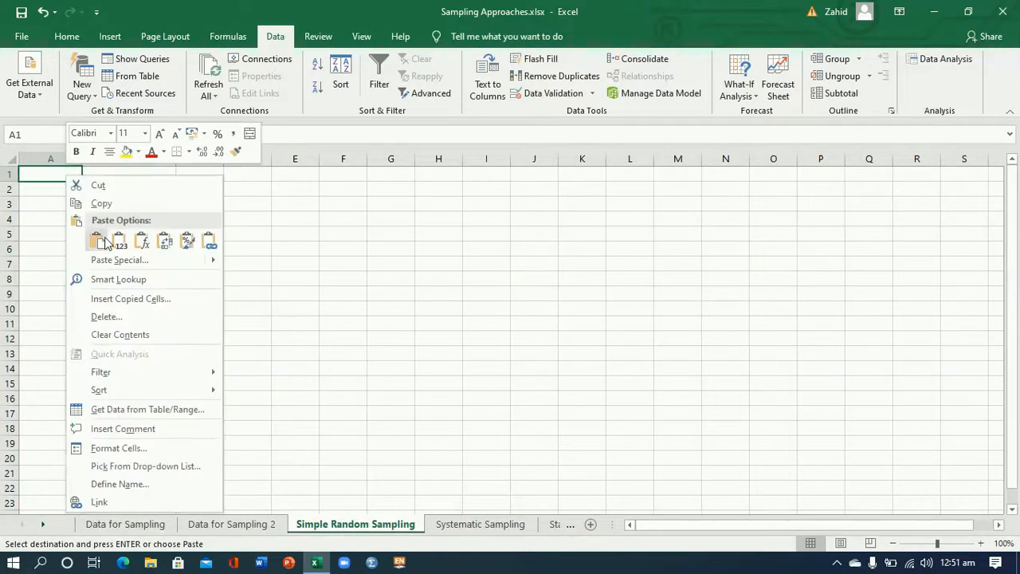
click(115, 236)
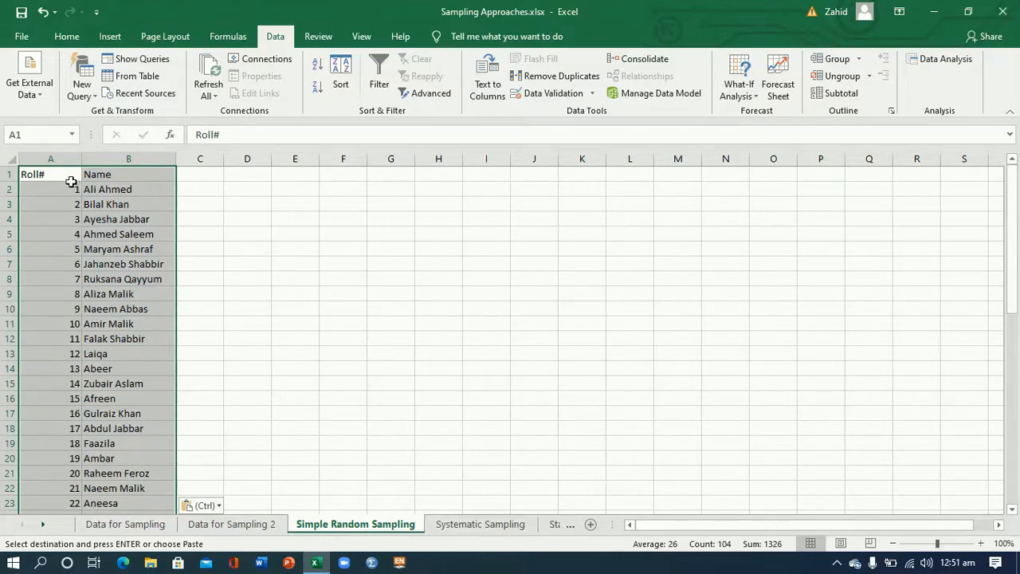
drag(91, 175, 66, 178)
Enter the label "Sample size" in C1 and widen column C to fit it.
click(197, 180)
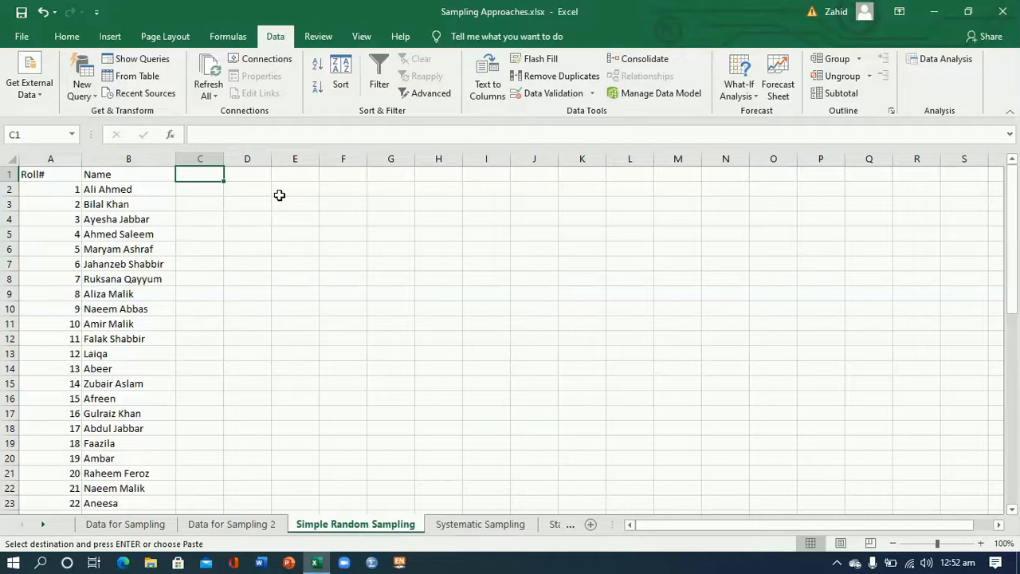
key(Escape)
text(Si)
text(mple size)
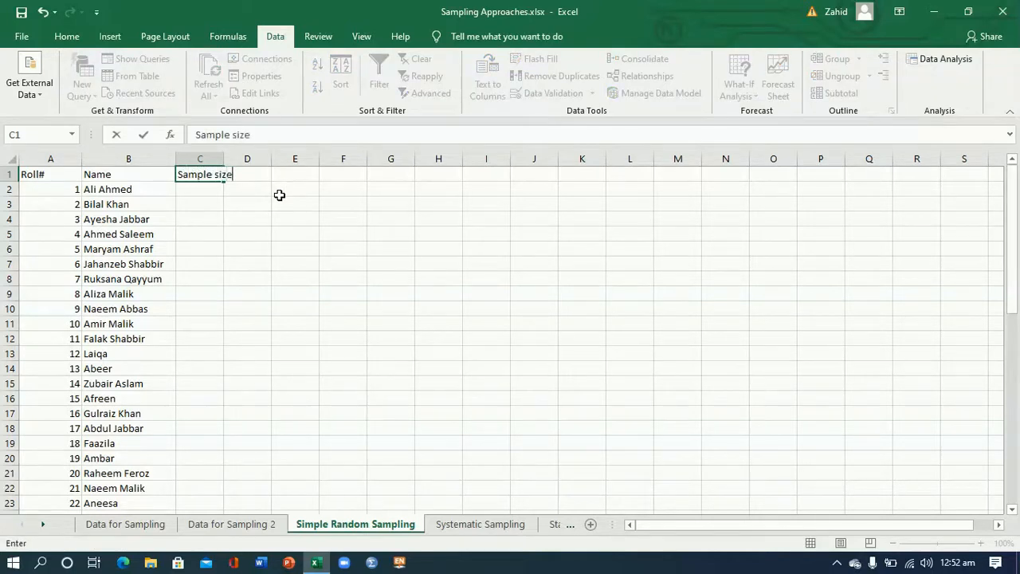
click(240, 204)
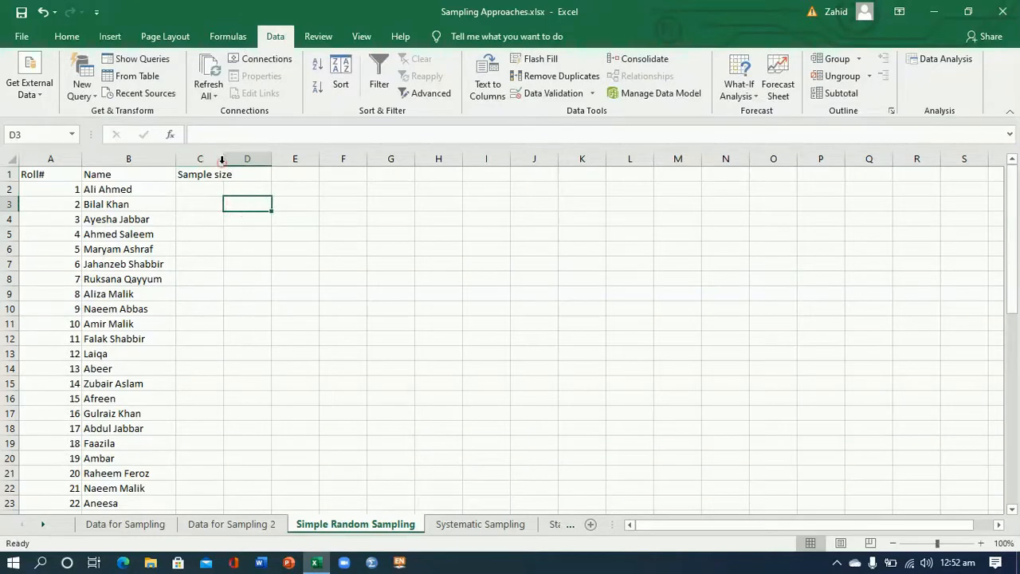
drag(223, 161, 234, 160)
Enter 10 in D1 as the sample size.
click(264, 177)
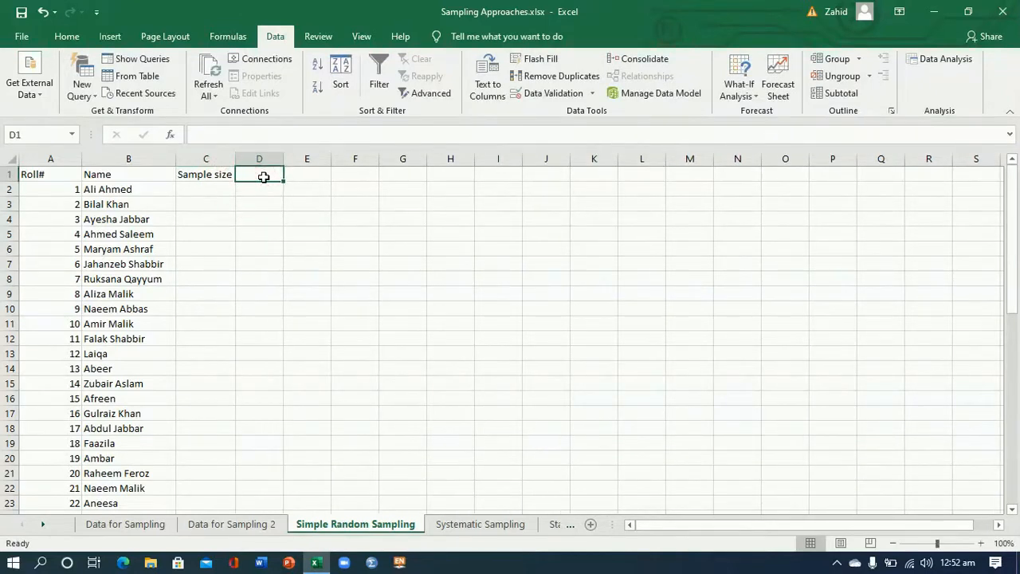
text(10)
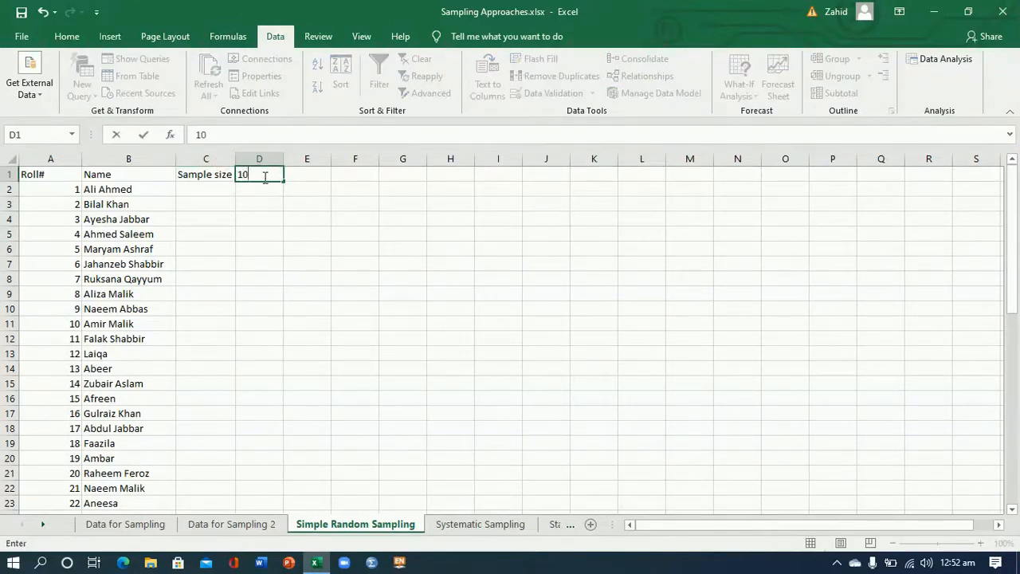
click(216, 194)
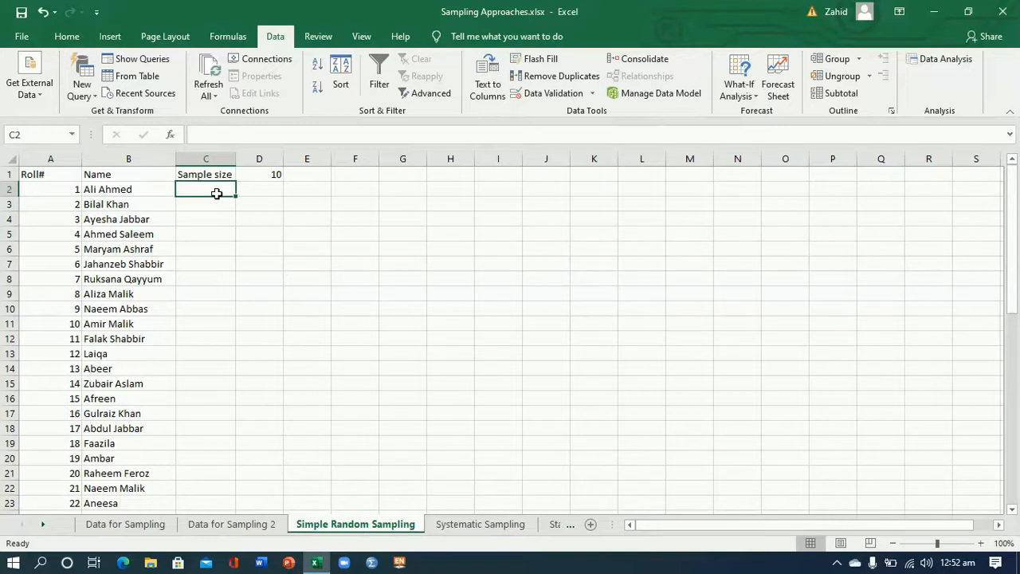
click(264, 181)
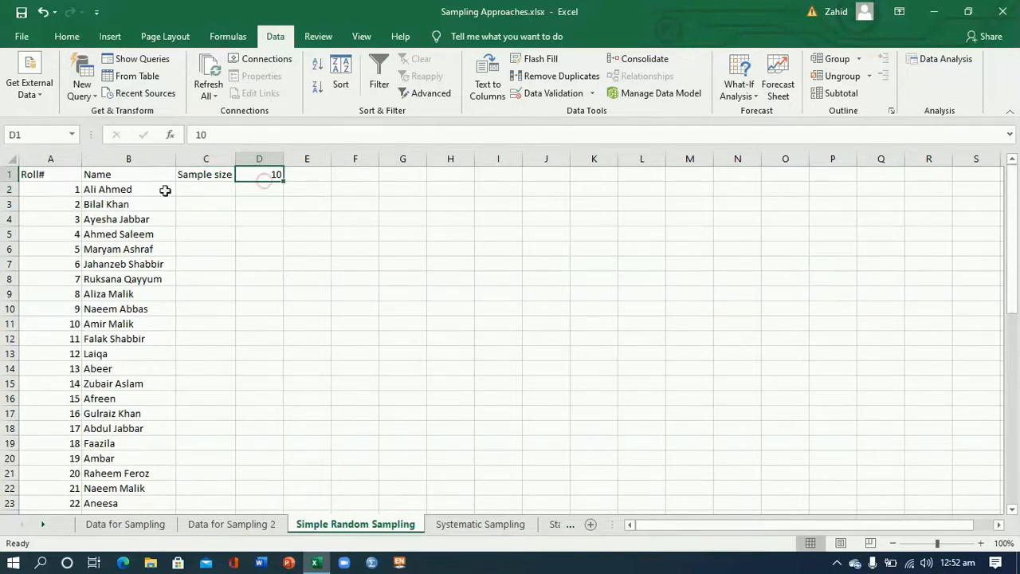
Review the complete list of names and their roll numbers that make up the population to sample from.
drag(115, 190, 114, 489)
drag(1011, 402, 1009, 213)
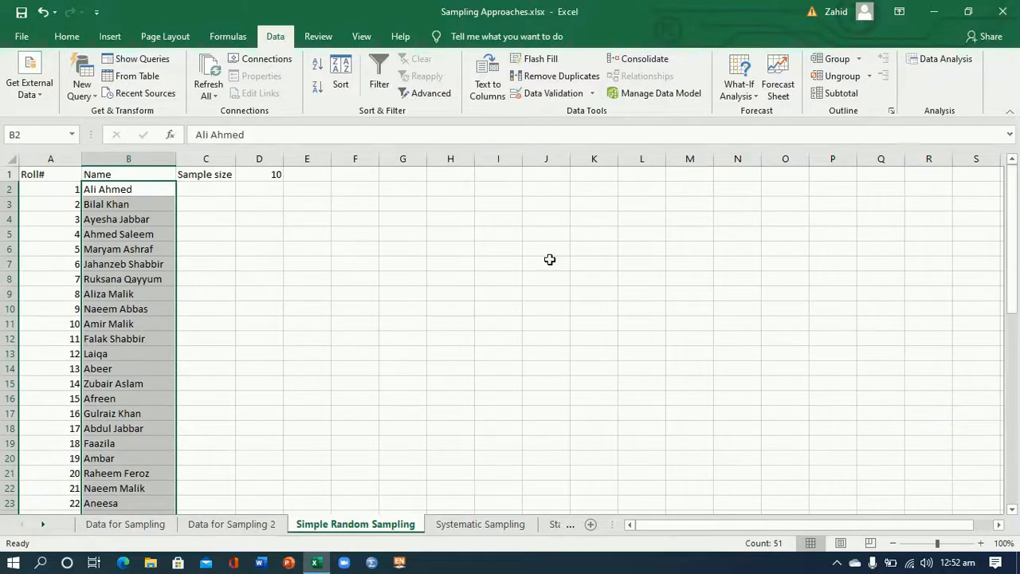
drag(55, 189, 55, 488)
drag(1015, 399, 1012, 169)
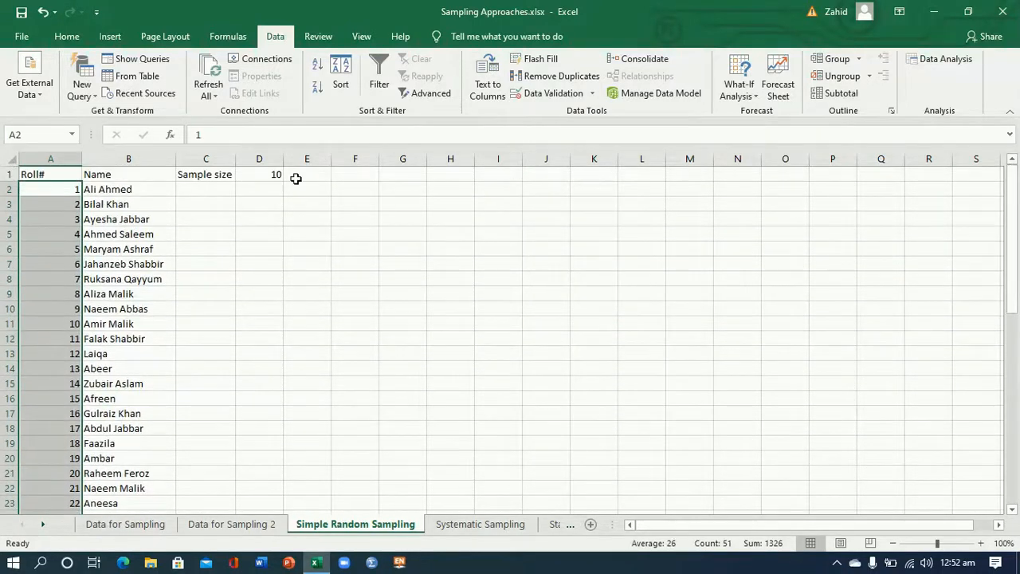
Enter the label "Sample Units" in C2 and auto-fit column C to the text.
click(203, 194)
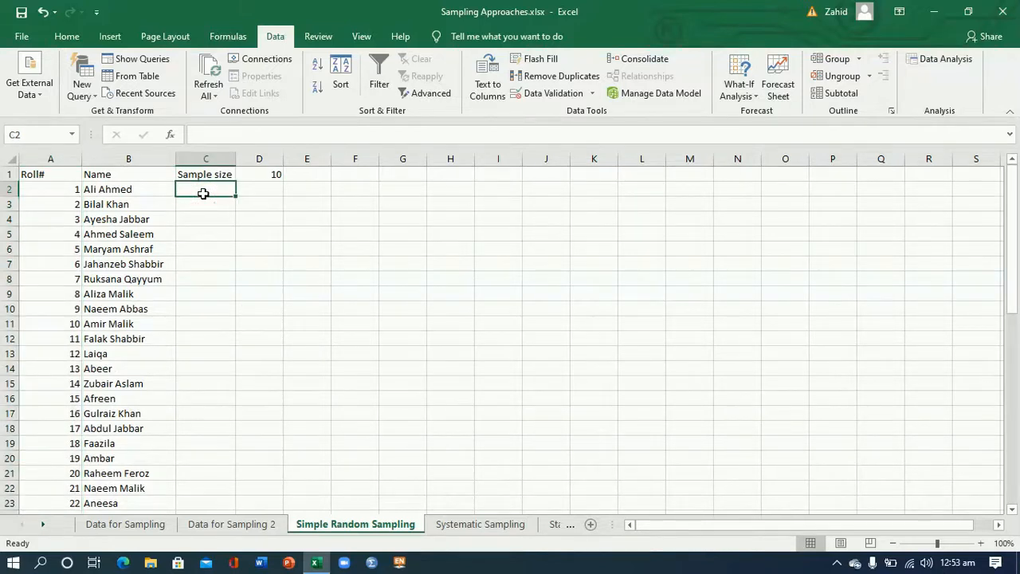
text(Sample)
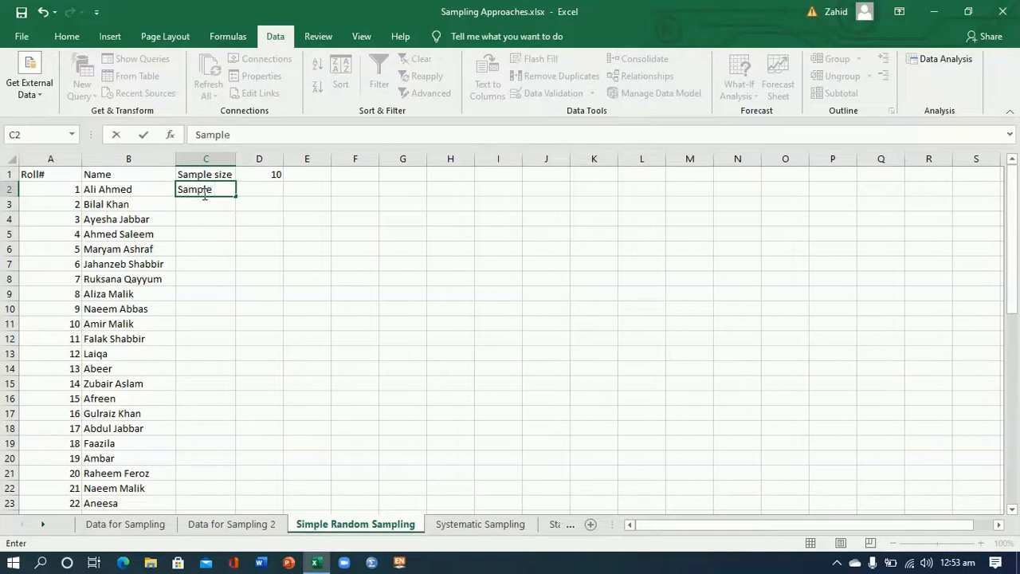
text( Units)
click(258, 224)
double_click(236, 158)
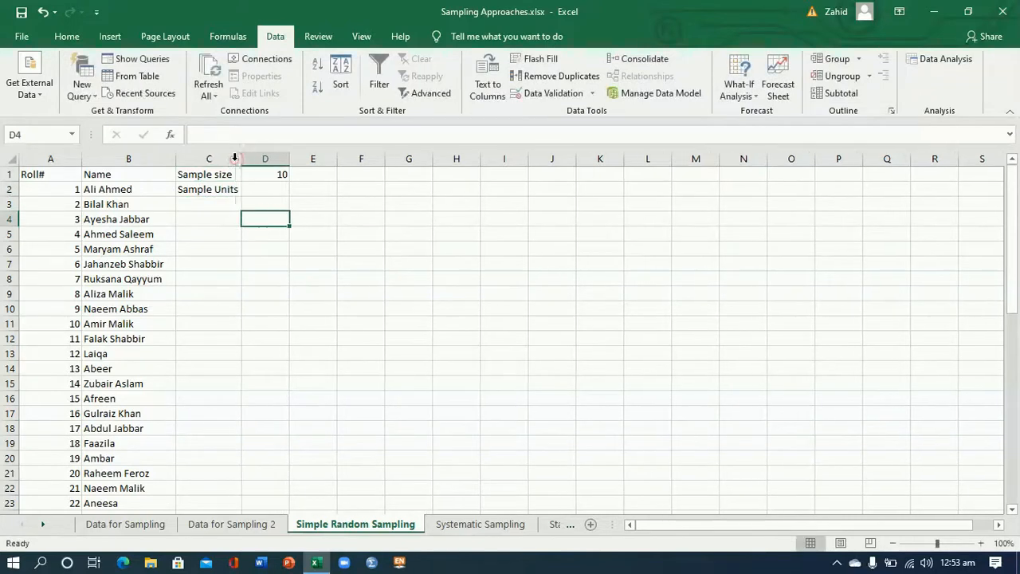
Enter the formula =RANDBETWEEN(1,51) in C3 to draw a random roll number from the full list.
click(228, 206)
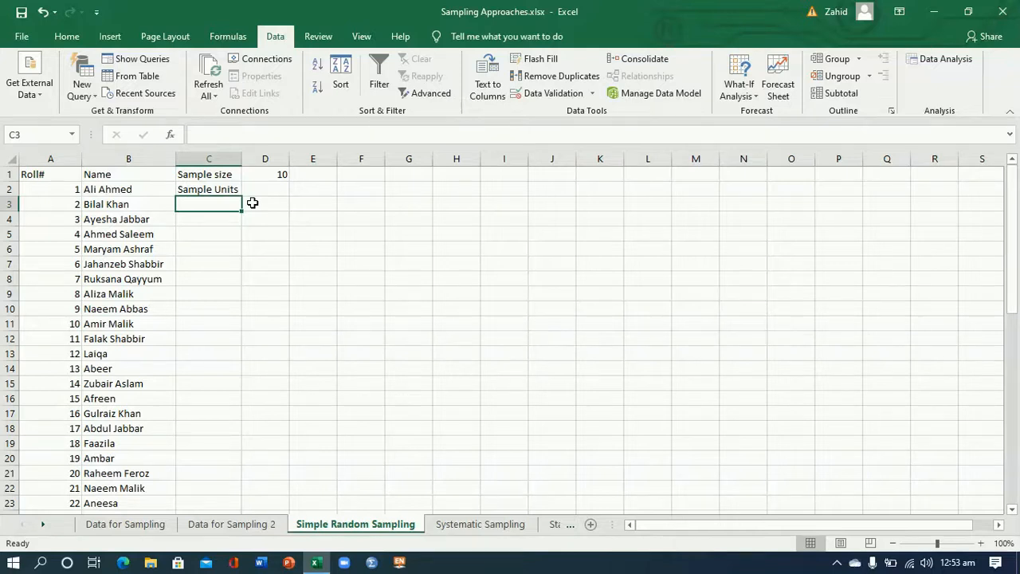
text(=)
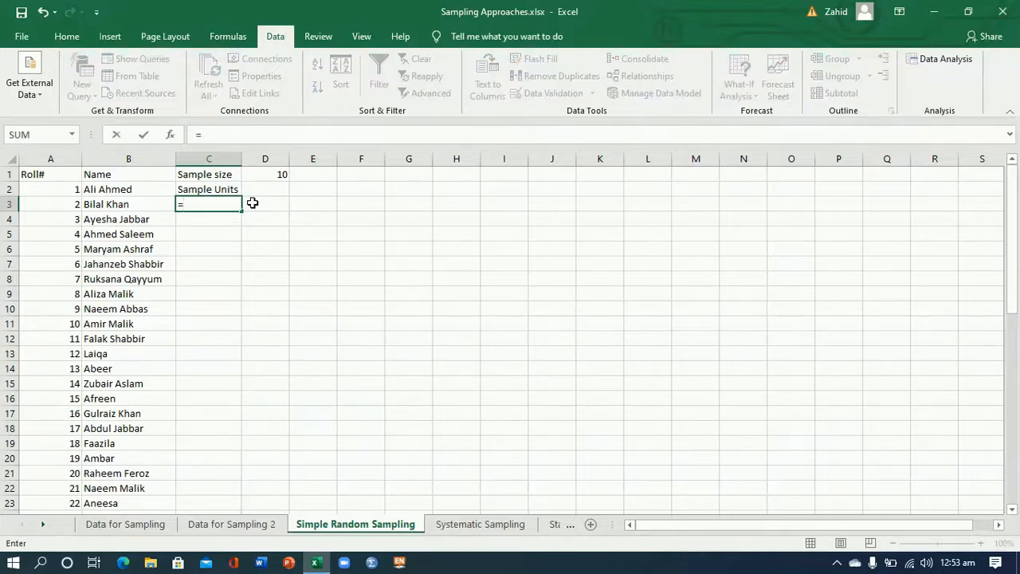
text(ran)
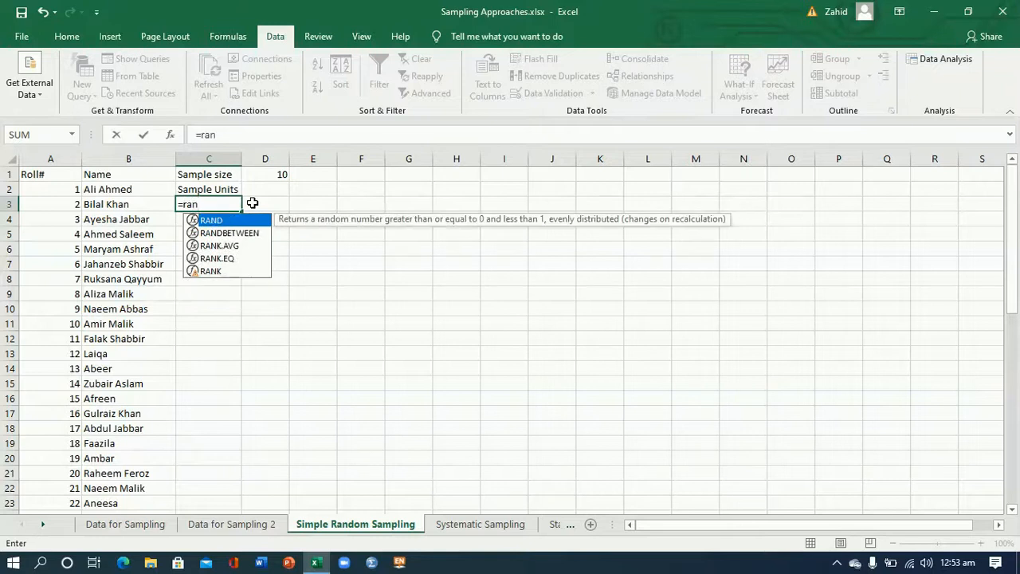
double_click(247, 236)
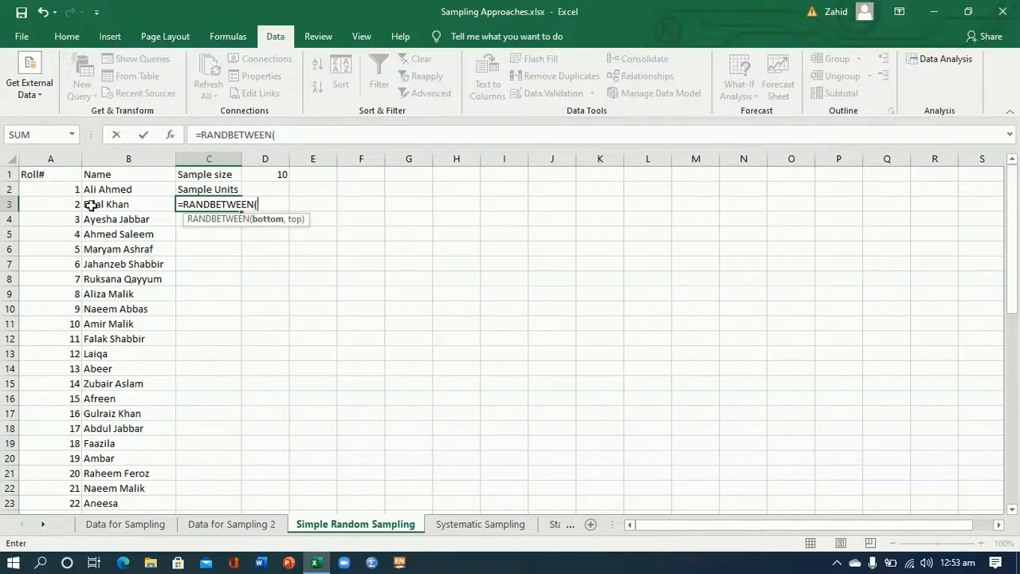
text(,)
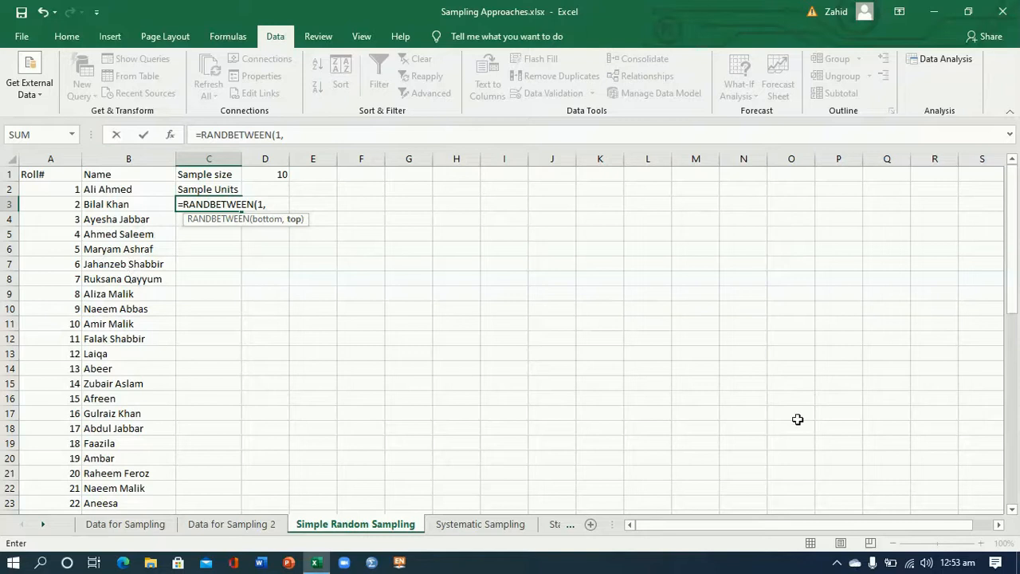
drag(1012, 289, 1016, 503)
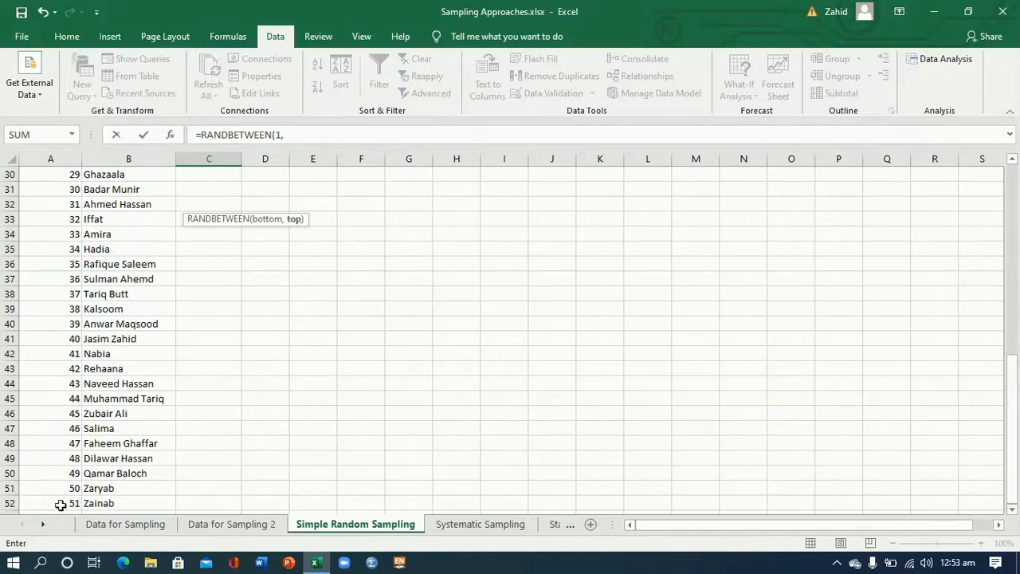
drag(1016, 421, 1012, 206)
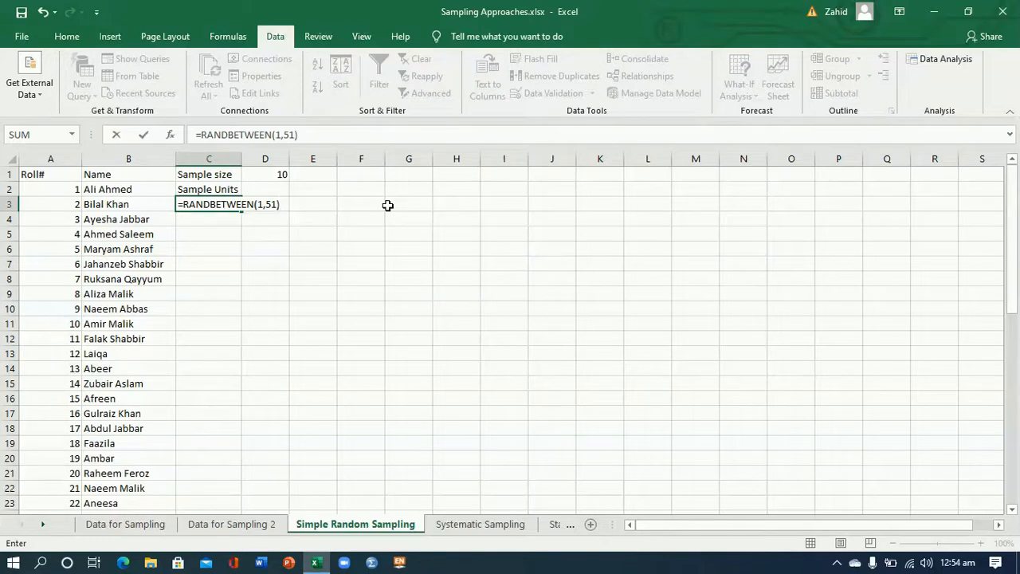
key(Return)
Fill the RANDBETWEEN formula from C3 down to C12 to draw ten sample units.
click(232, 204)
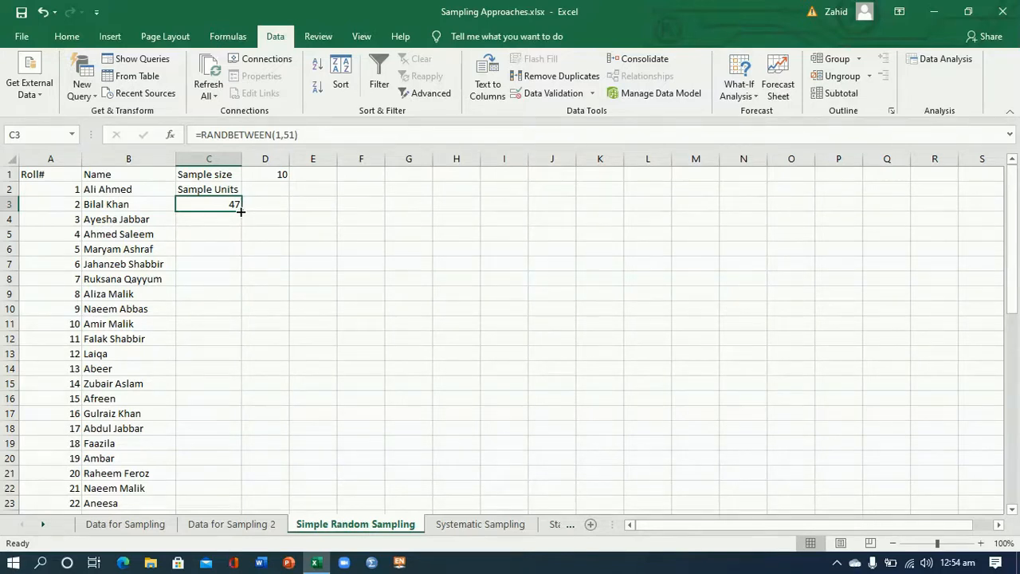
drag(240, 212, 239, 288)
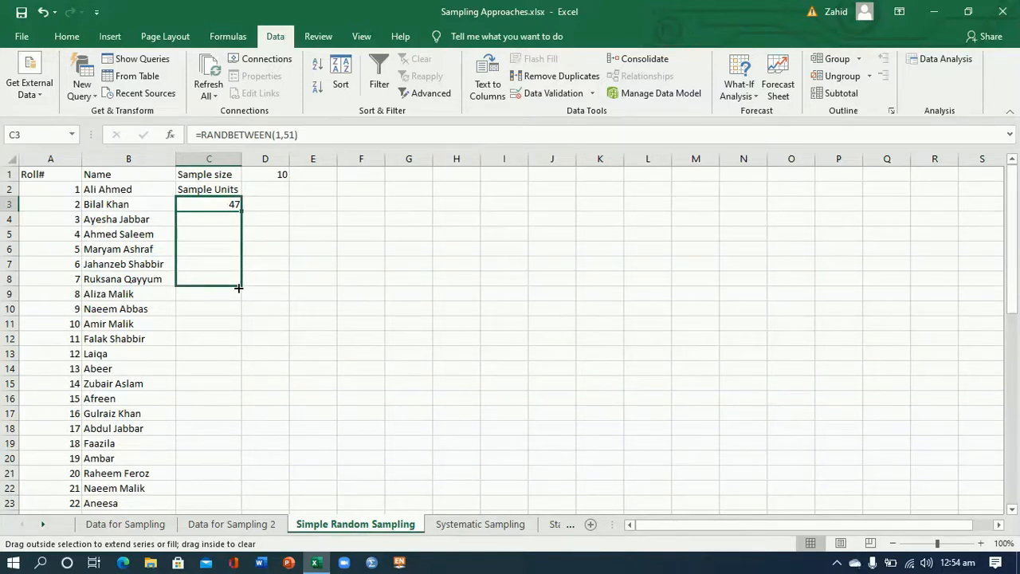
drag(238, 288, 239, 342)
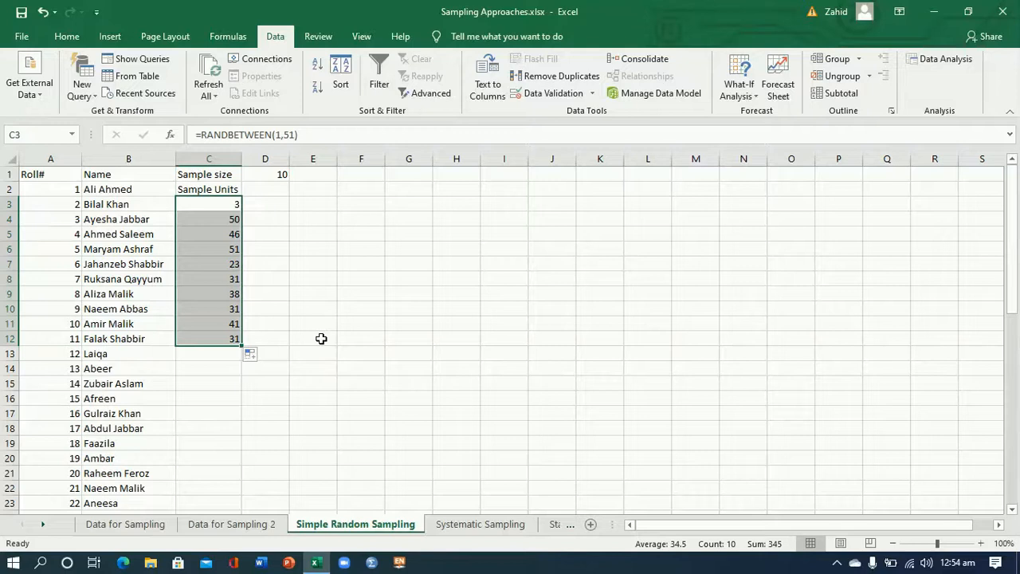
Replace the random formulas in C3:C12 with static numbers by copying and pasting them in place as values.
key(ctrl+c)
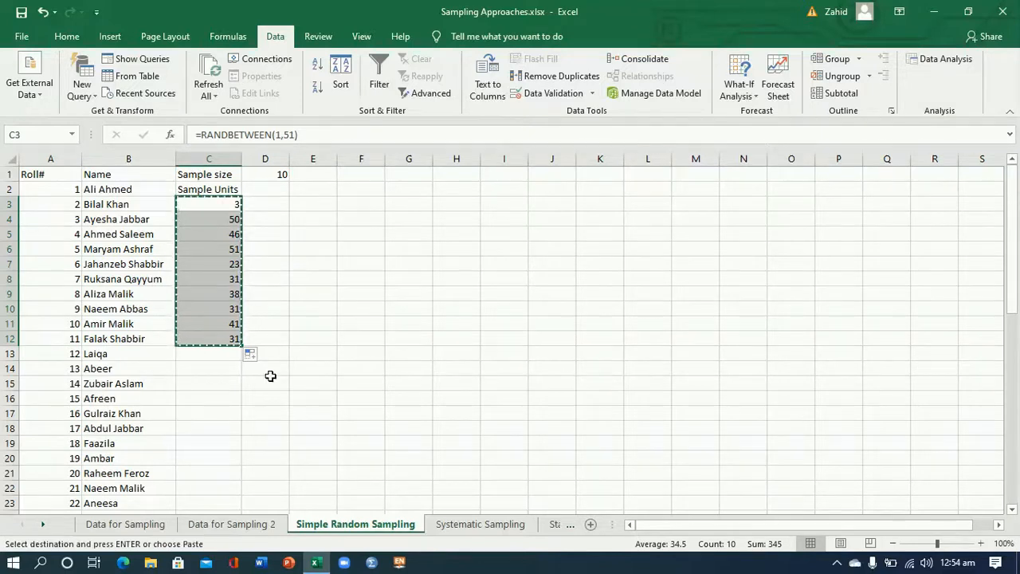
click(220, 206)
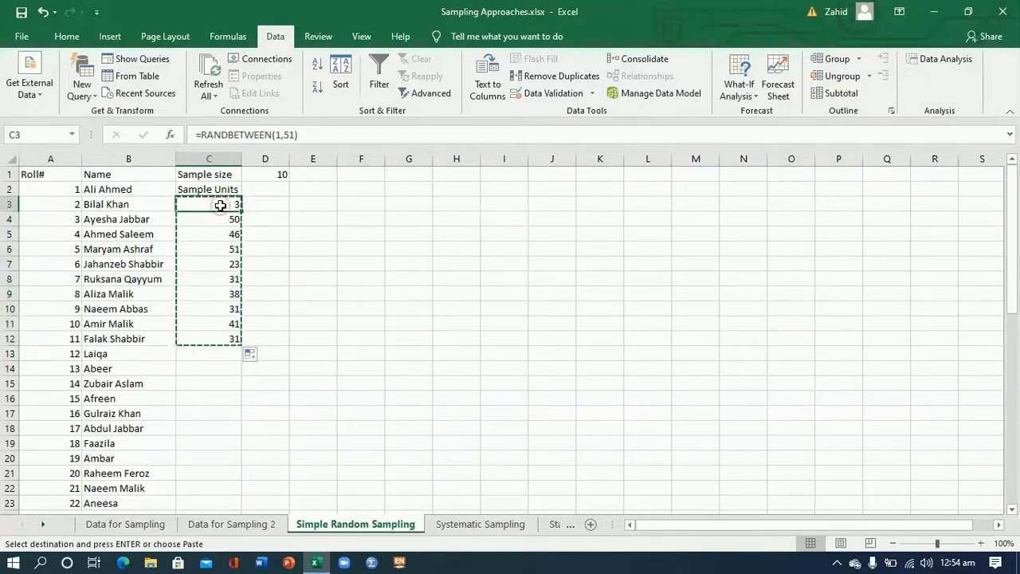
right_click(220, 205)
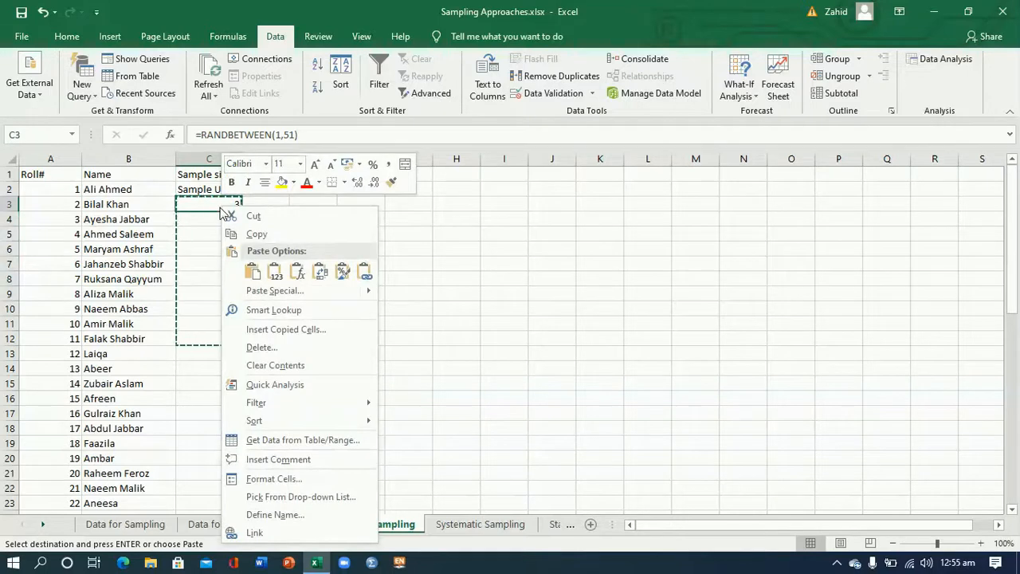
click(275, 272)
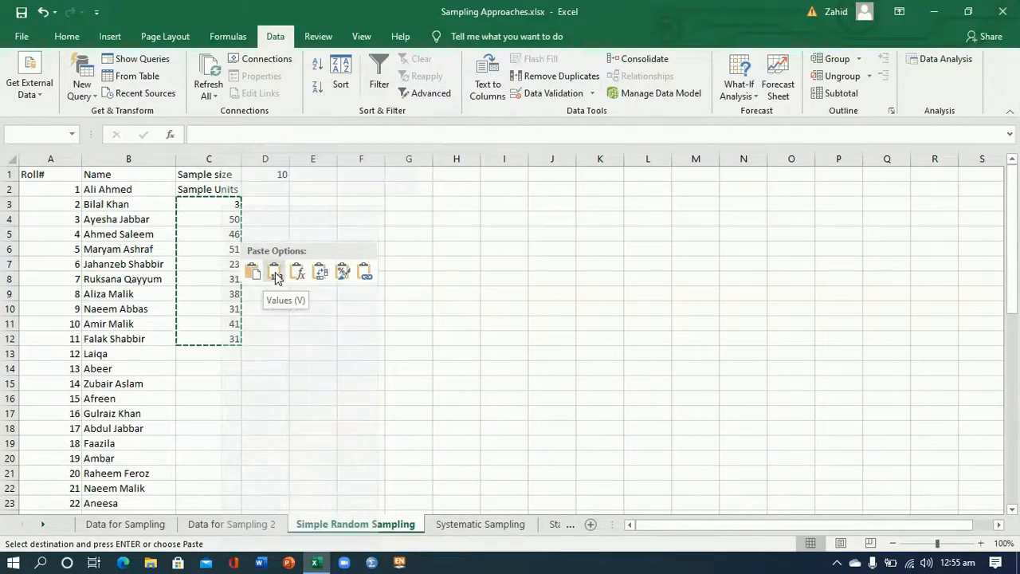
click(275, 272)
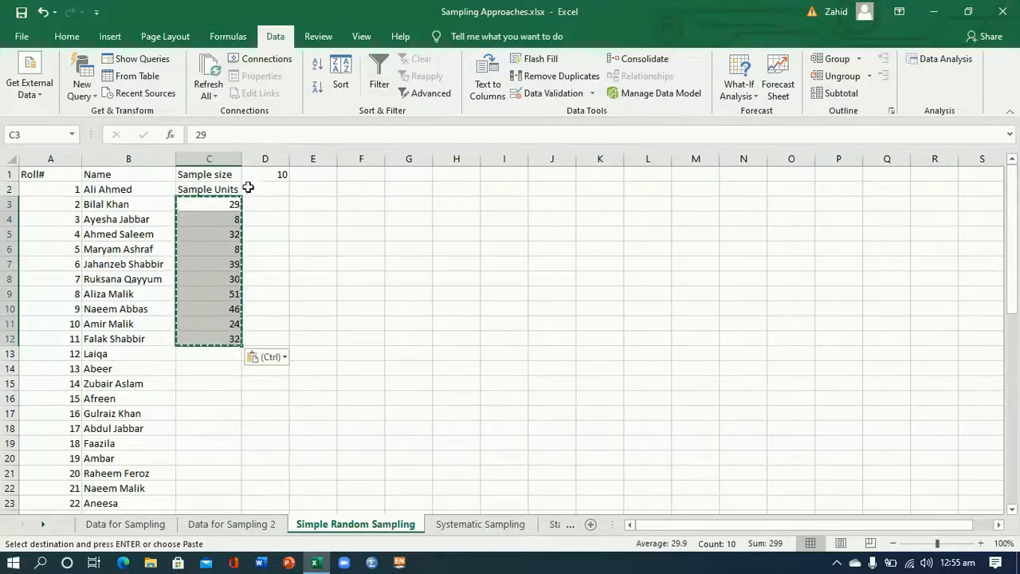
Check each cell in C3:C12 to see whether it holds a fixed number instead of a formula.
click(227, 206)
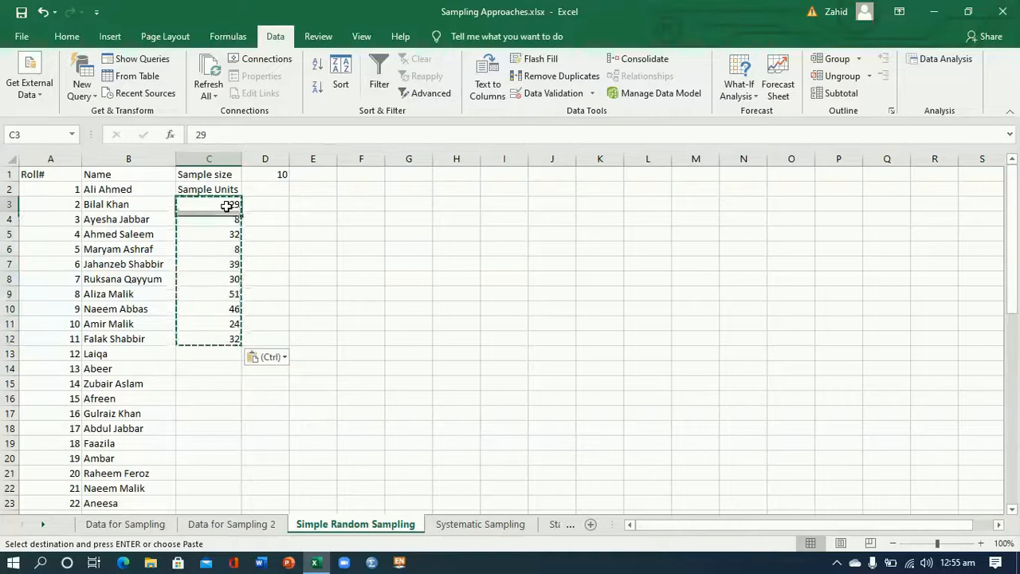
key(Down)
key(Down)
key(Down)
key(Down)
key(Down)
key(Down)
key(Down)
key(Down)
key(Down)
key(Up)
key(Up)
key(Up)
key(Up)
key(Up)
key(Up)
key(Up)
key(Up)
key(Up)
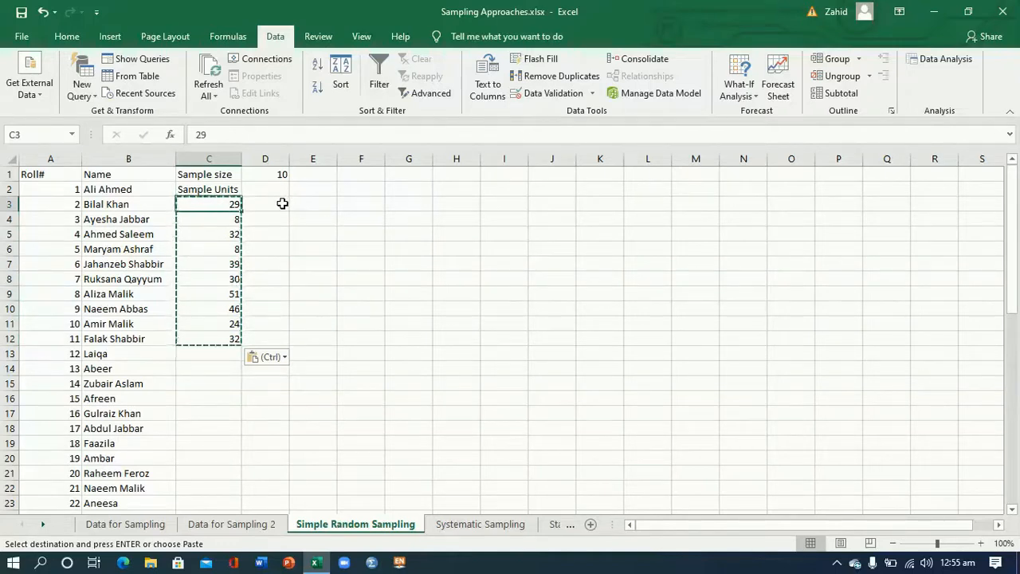
Widen column D and copy the name of roll number 29 from the list into D3.
drag(291, 162, 339, 169)
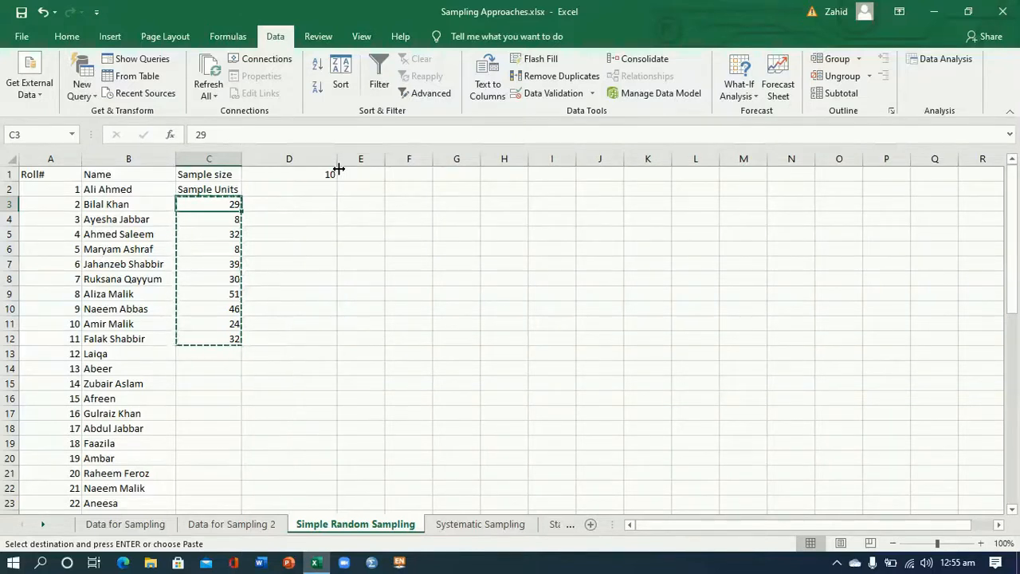
click(275, 206)
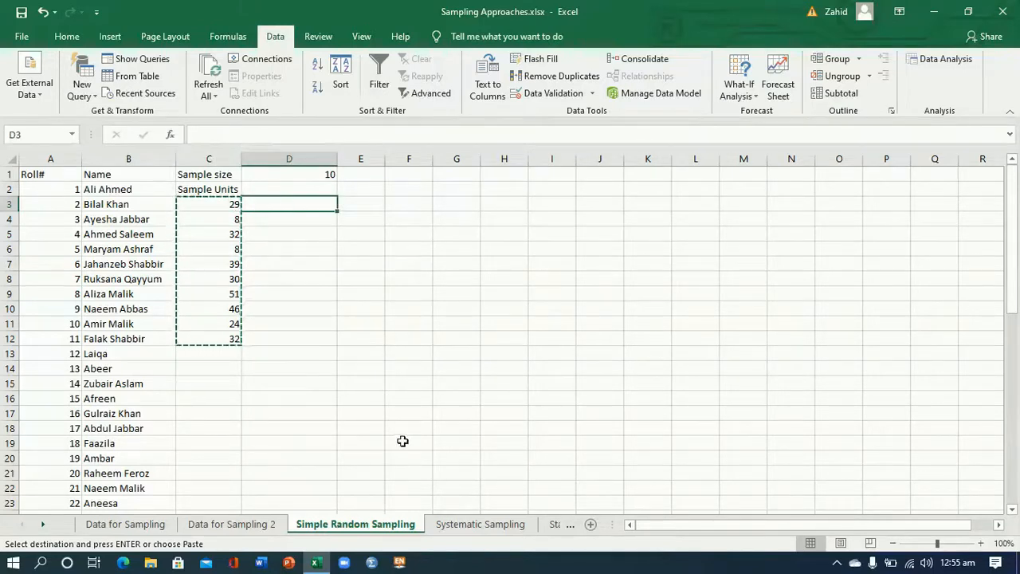
drag(1014, 279, 1017, 344)
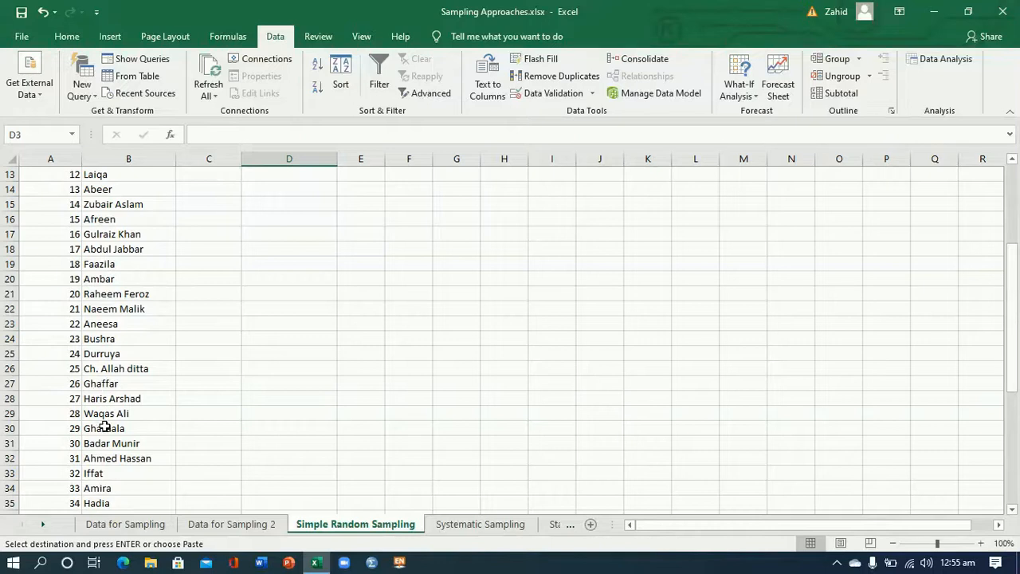
click(104, 427)
key(ctrl+c)
drag(1016, 366, 1016, 279)
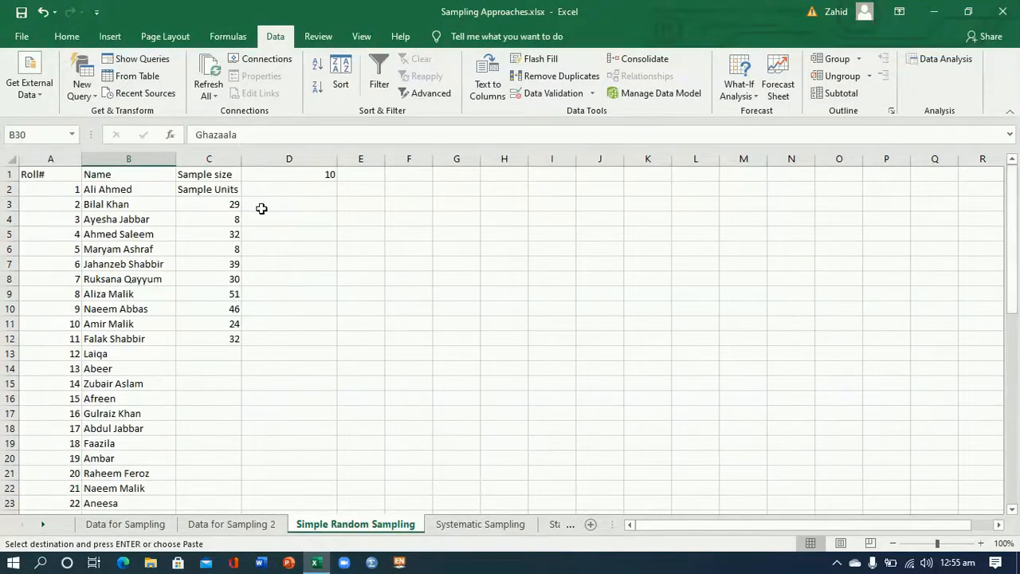
click(267, 205)
key(ctrl+v)
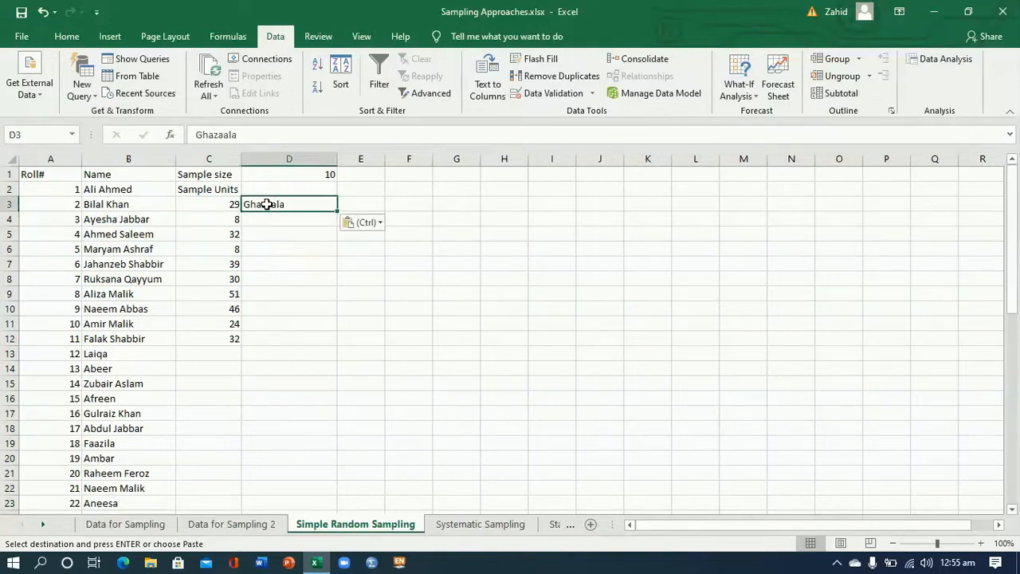
Copy the name of roll number 8 from the list into D4 beside its sample unit.
click(226, 222)
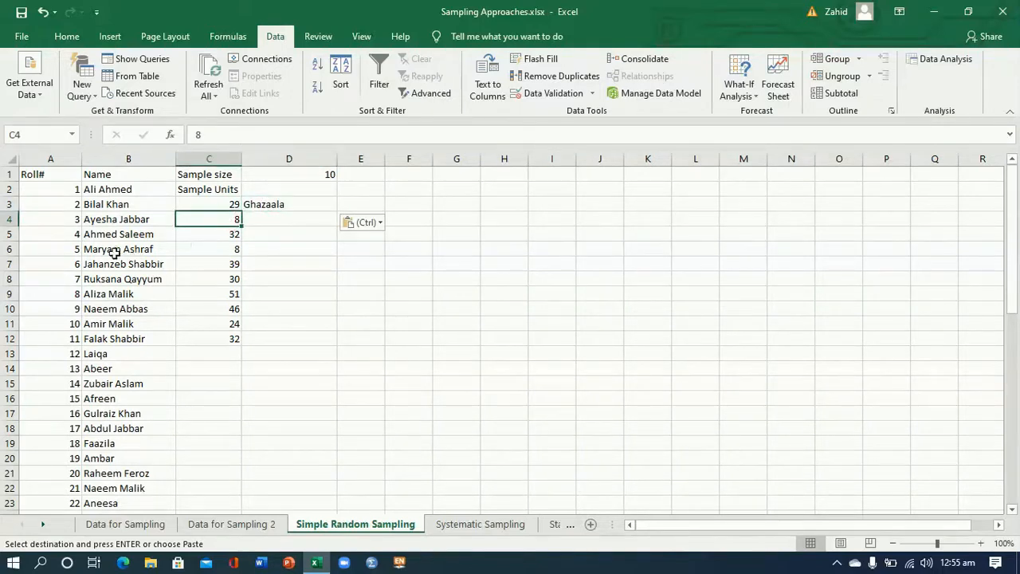
click(98, 297)
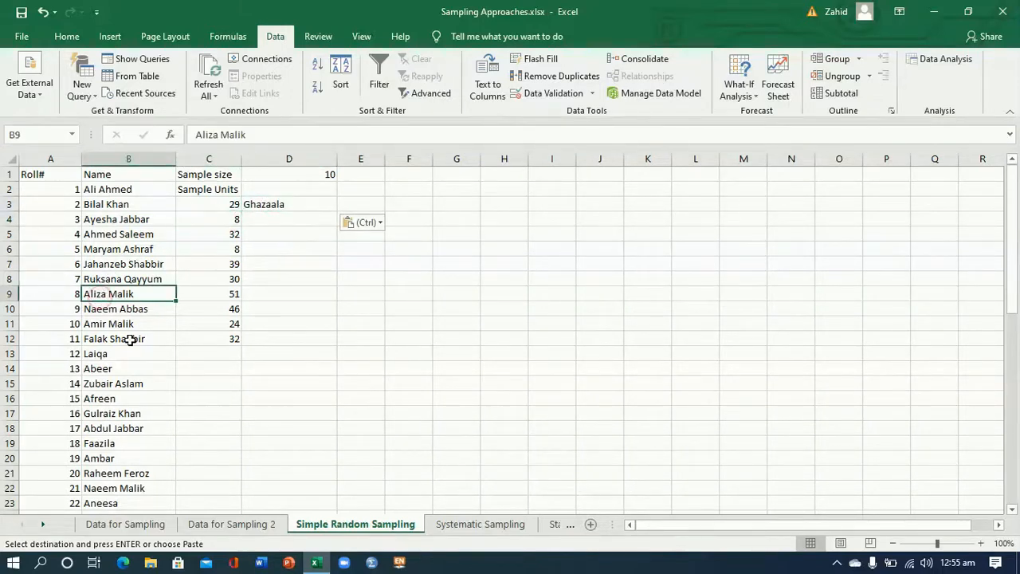
key(ctrl+c)
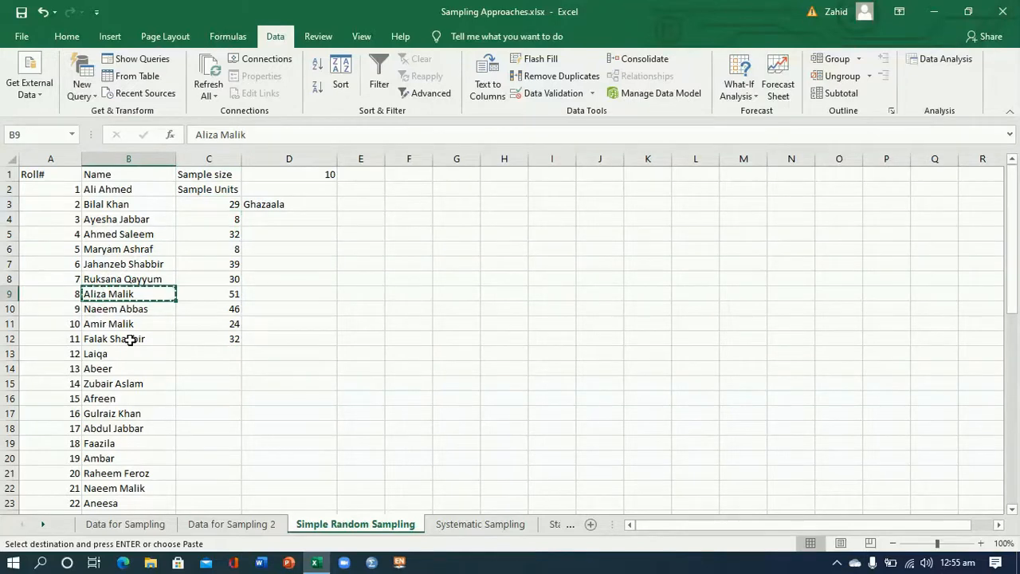
click(296, 222)
key(ctrl+v)
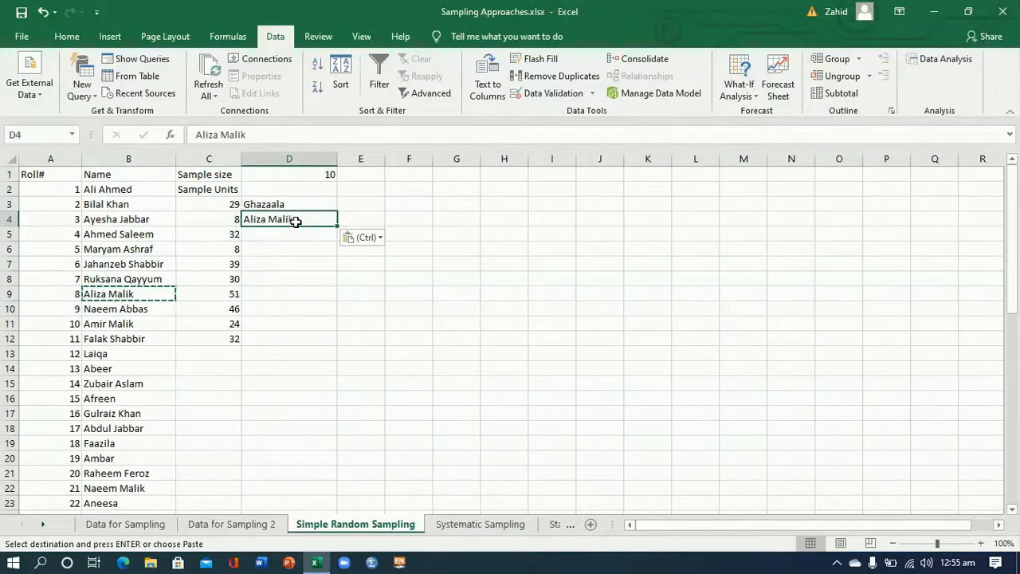
Copy the name of roll number 32 from the list into D5 beside its sample unit.
click(227, 235)
drag(1015, 305, 1016, 386)
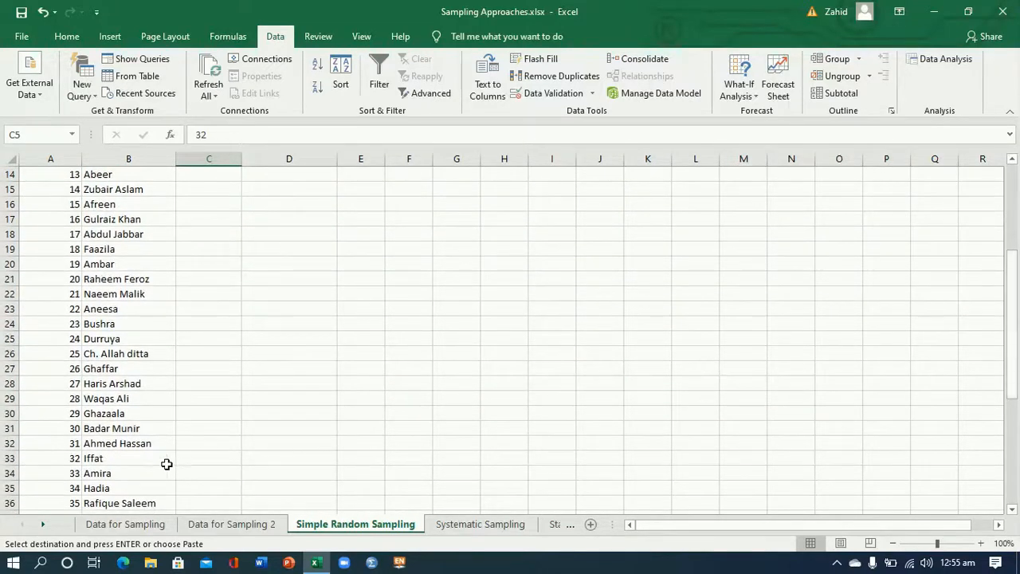
click(125, 461)
key(ctrl+c)
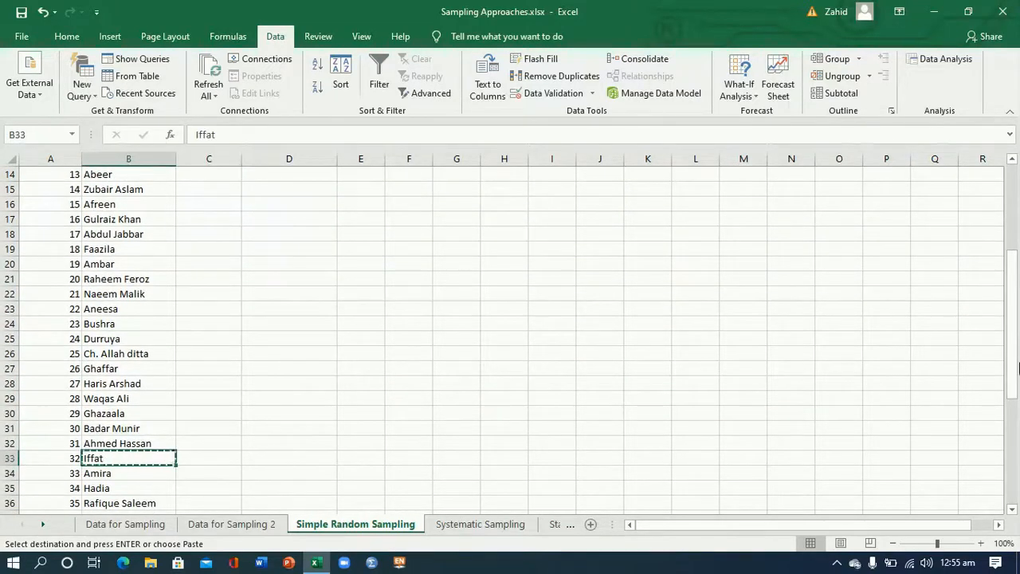
drag(1018, 351, 1018, 265)
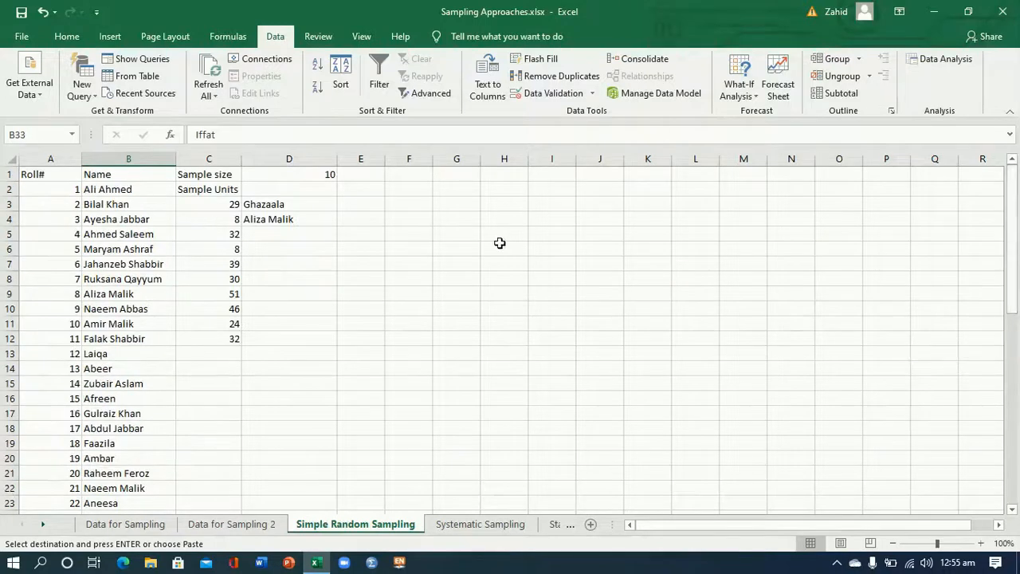
click(296, 240)
key(ctrl+v)
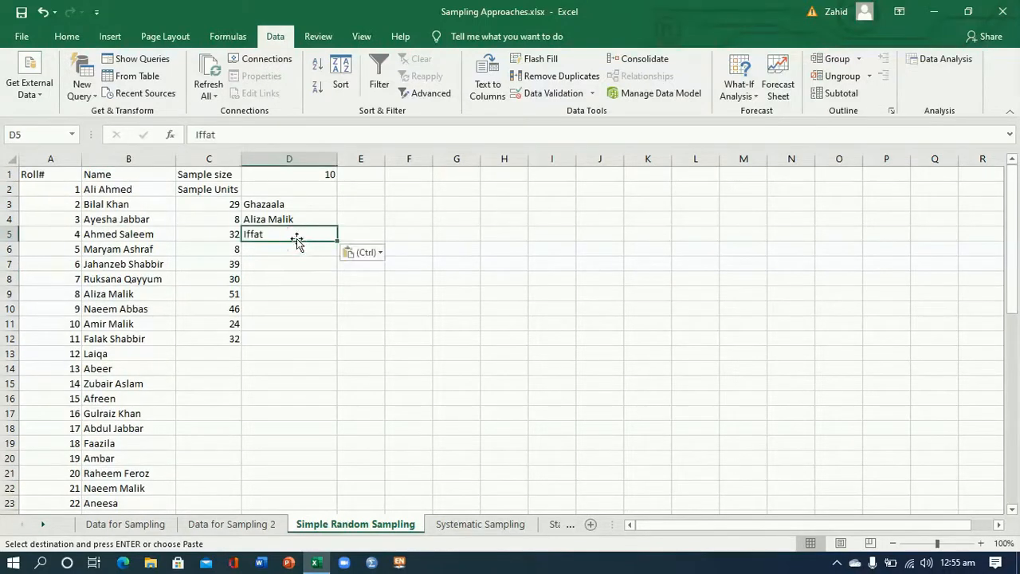
Compare the repeated roll number 8 in C6 with the earlier entry in row 4 and clear the duplicate from C6.
click(219, 250)
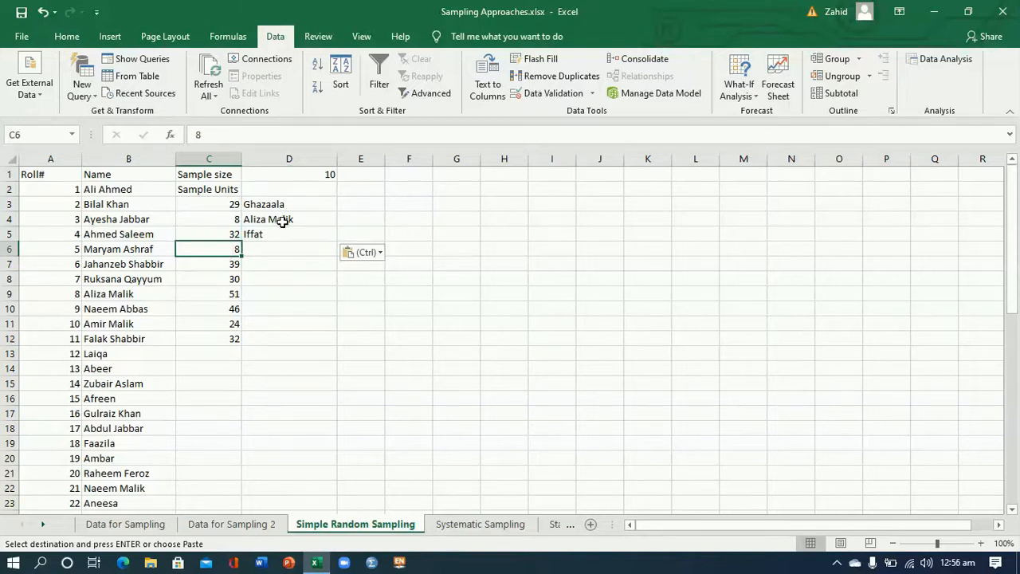
click(285, 222)
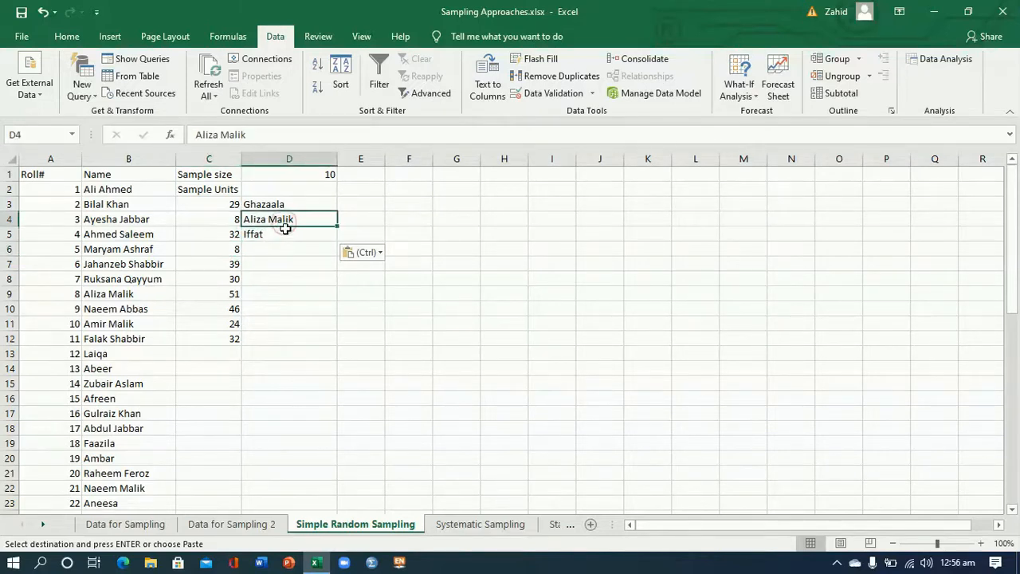
click(237, 251)
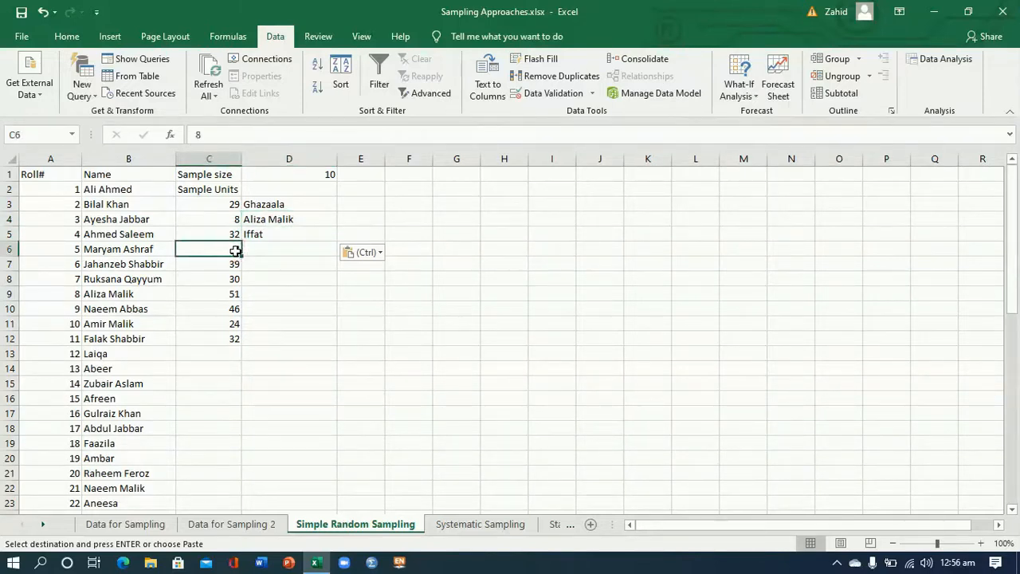
key(Delete)
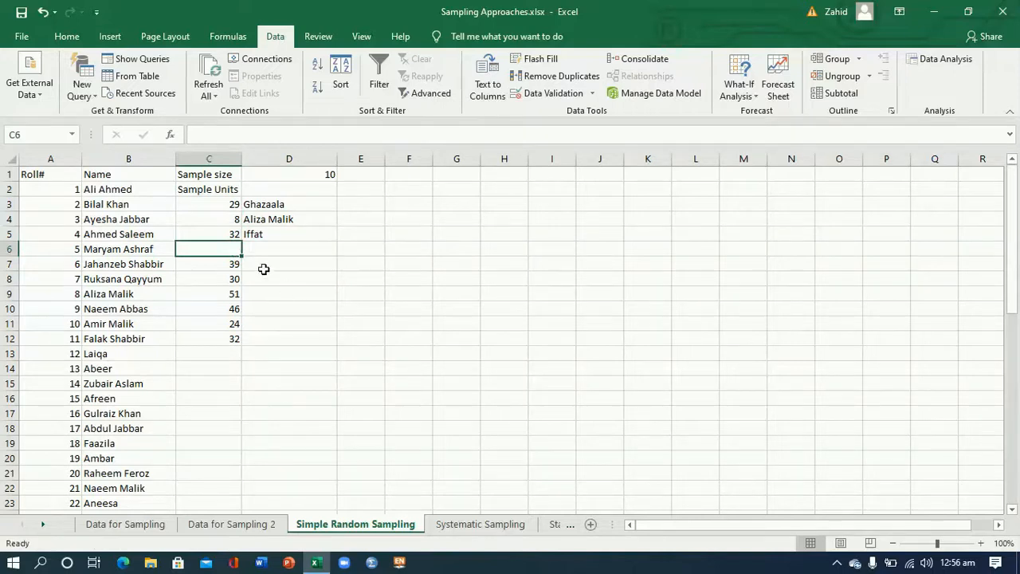
click(264, 268)
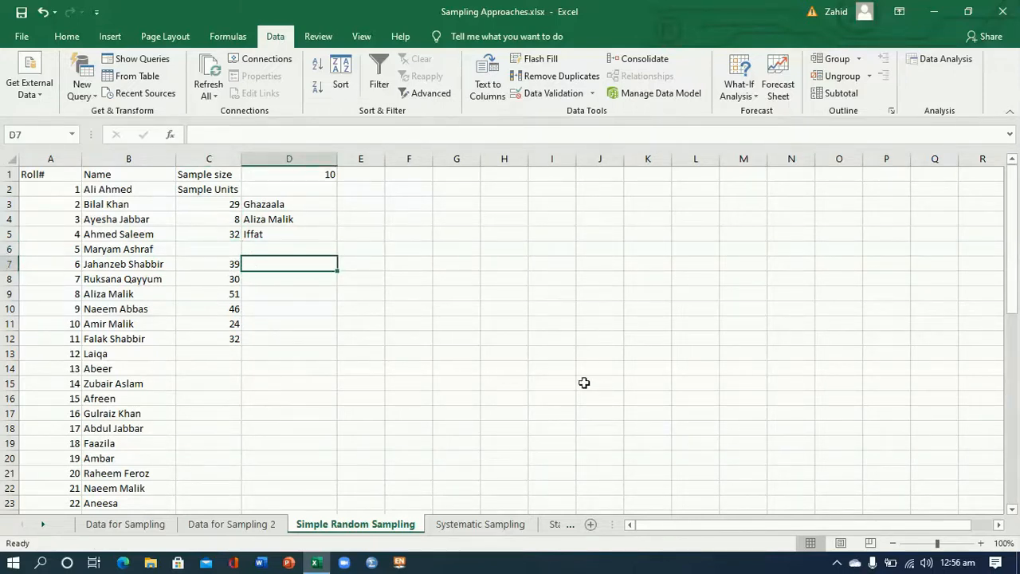
Copy the name of roll number 39 from the list into D7 beside its sample unit.
scroll(964, 303, down, 4)
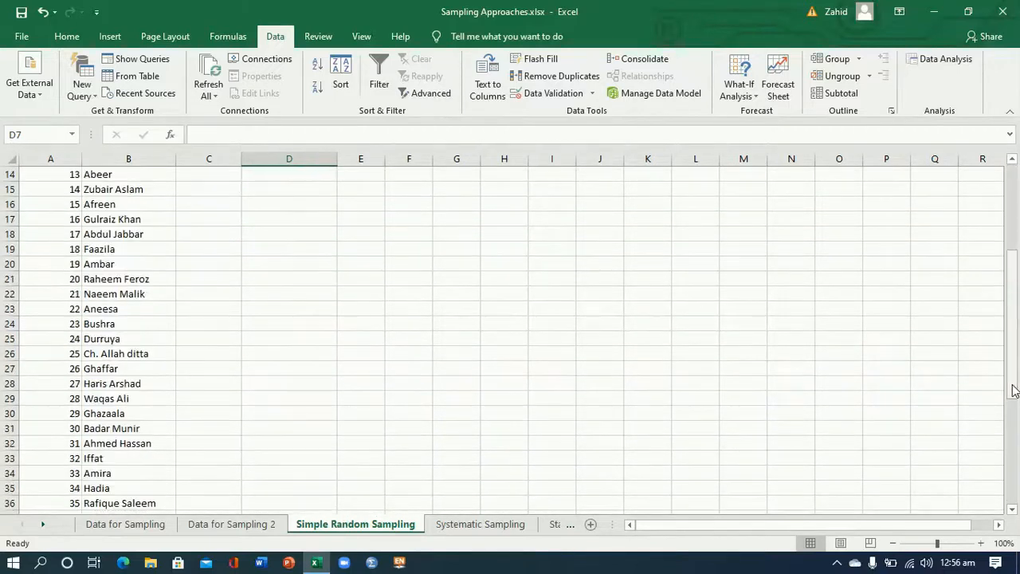
drag(1011, 318, 1011, 379)
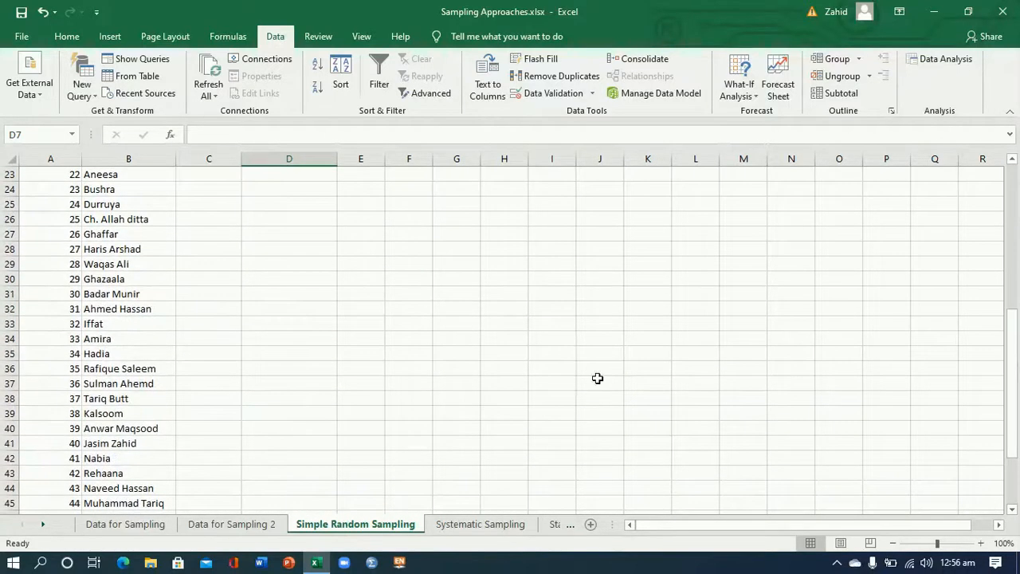
click(123, 431)
key(ctrl+c)
drag(1017, 373, 1017, 238)
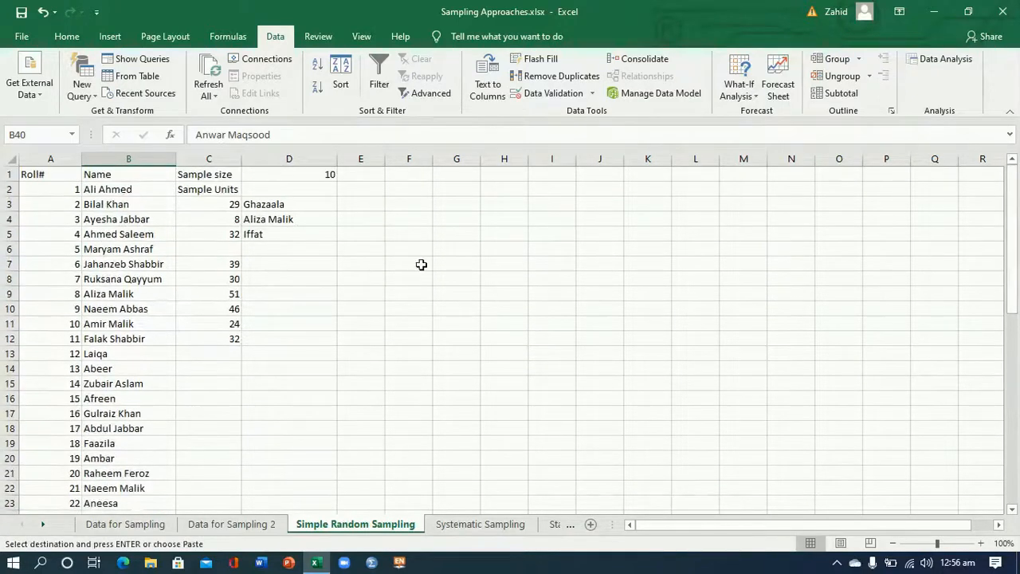
click(315, 263)
key(ctrl+v)
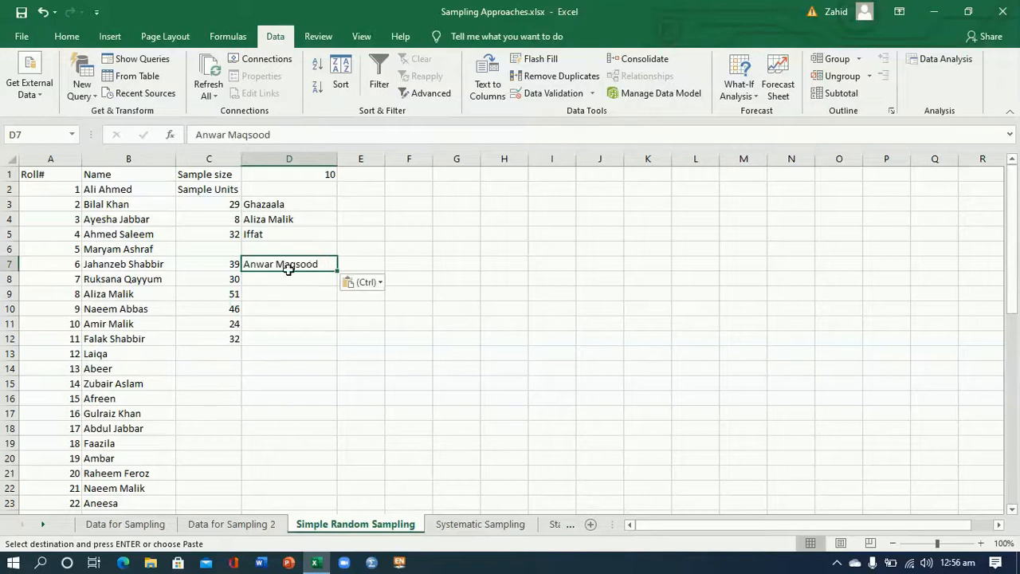
drag(1017, 301, 1019, 341)
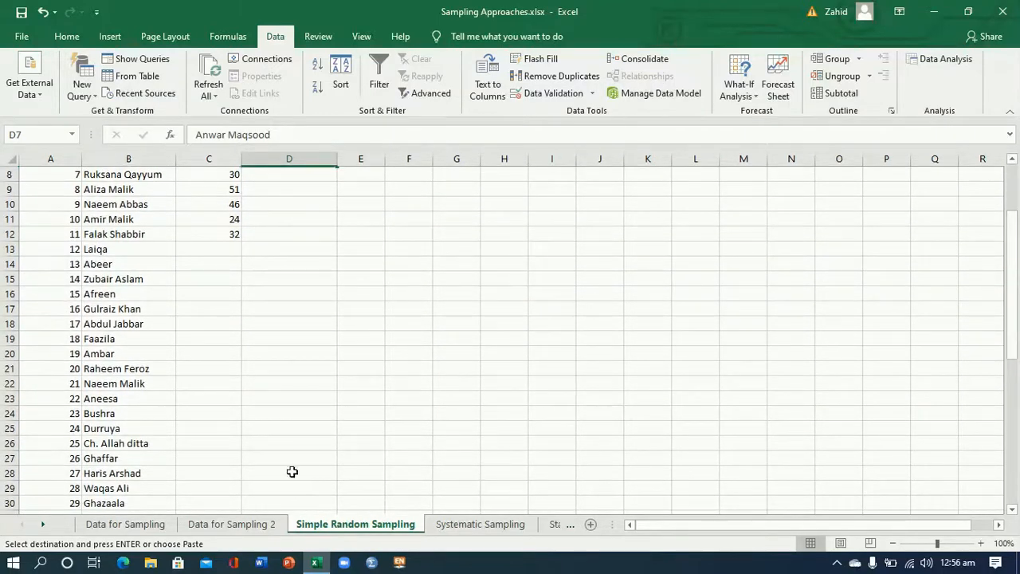
drag(1018, 357, 1017, 381)
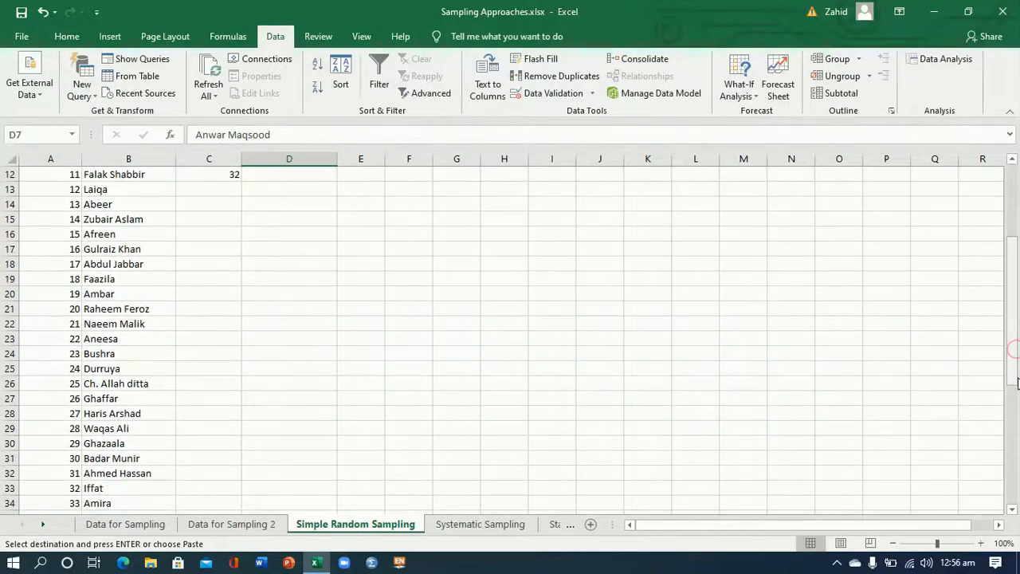
click(120, 459)
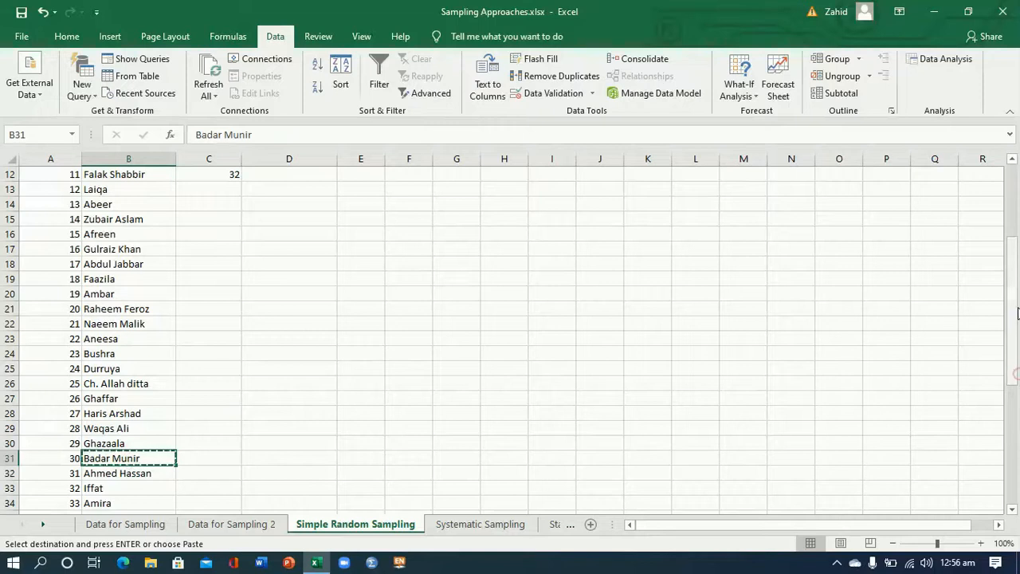
drag(1018, 313, 1012, 228)
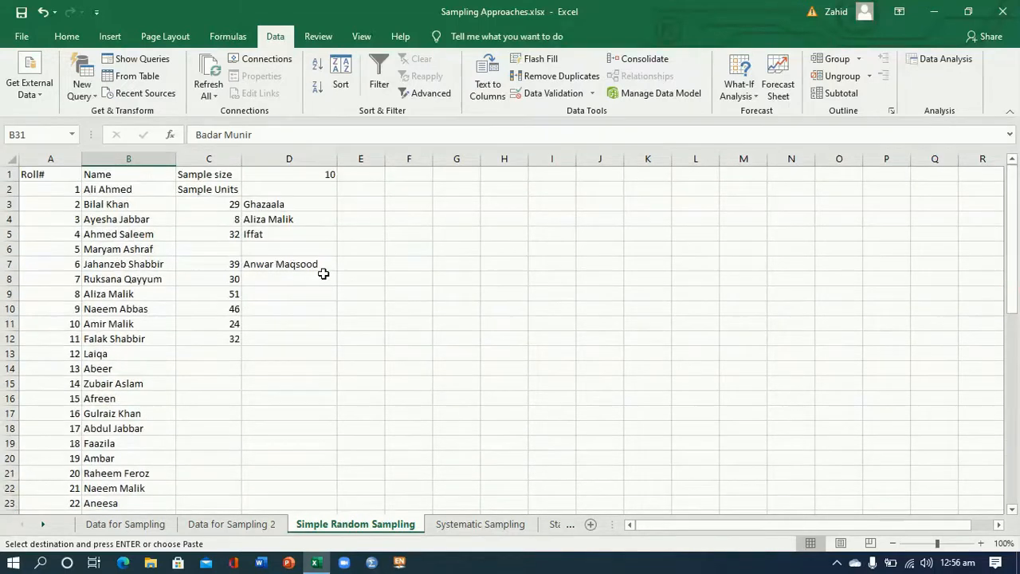
double_click(262, 279)
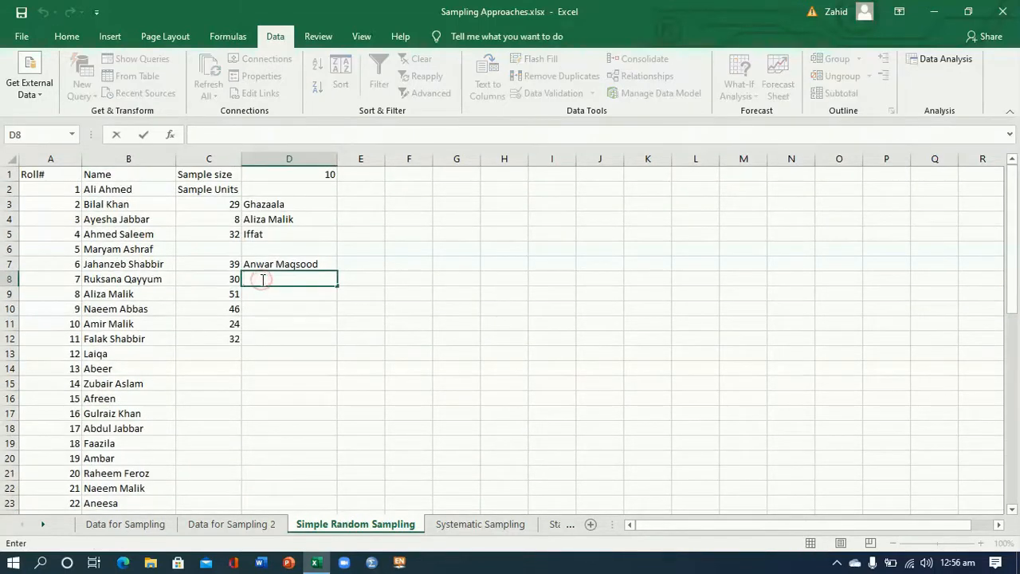
key(Return)
click(264, 277)
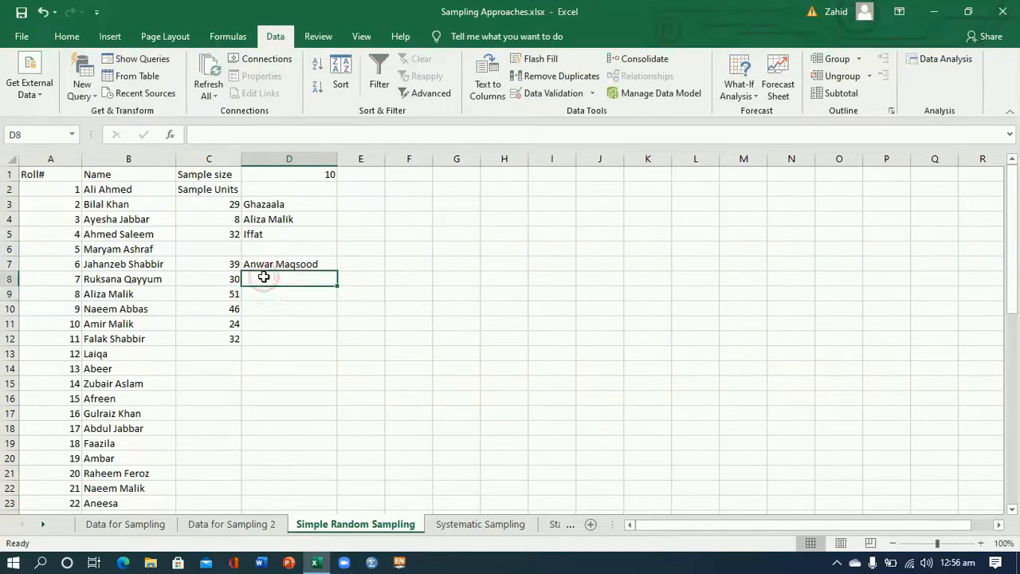
Copy the name of roll number 30 from the list into D8 beside its sample unit.
drag(1018, 275, 1018, 445)
click(99, 204)
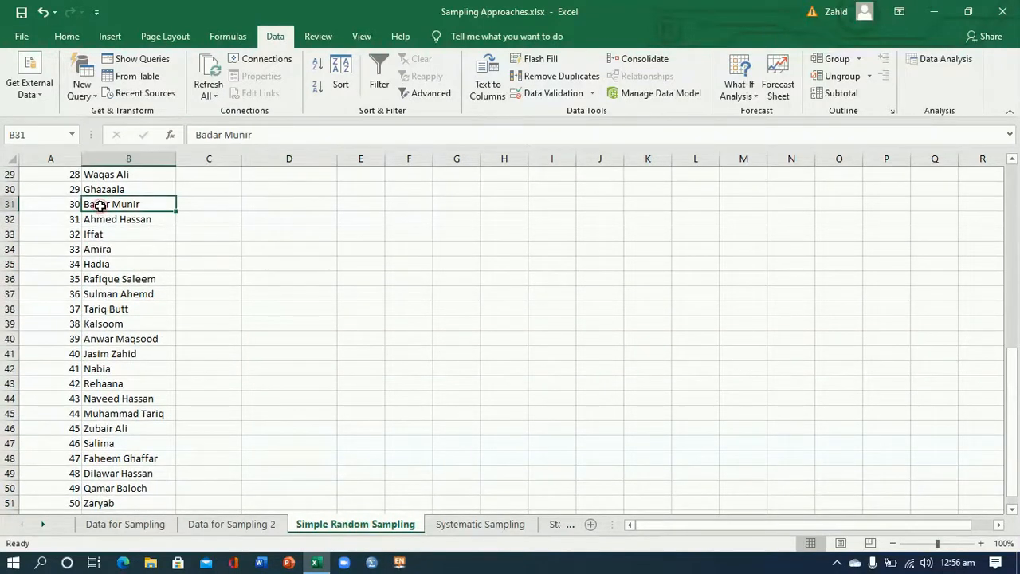
key(ctrl+c)
drag(1012, 354, 1018, 203)
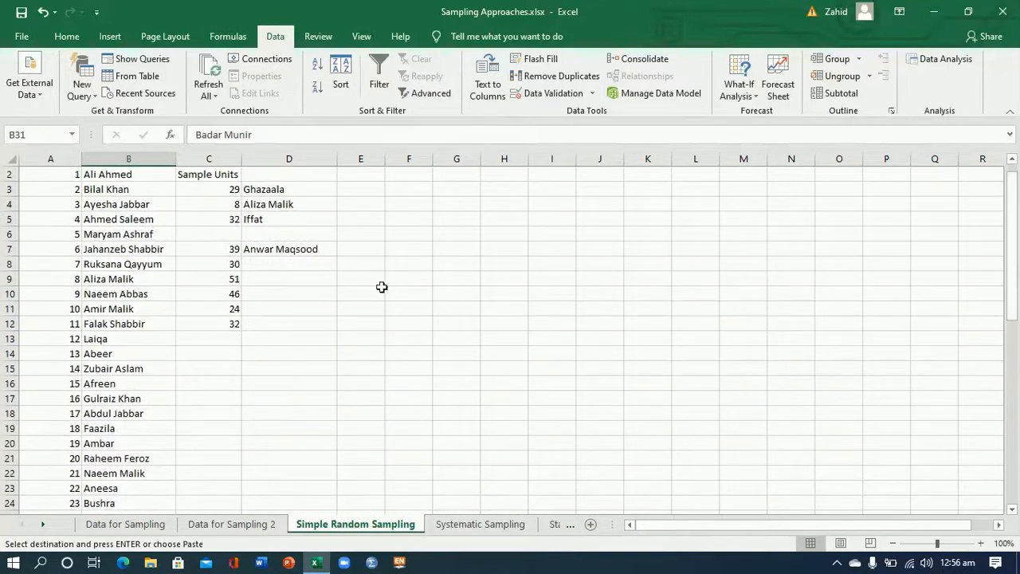
click(305, 263)
key(ctrl+v)
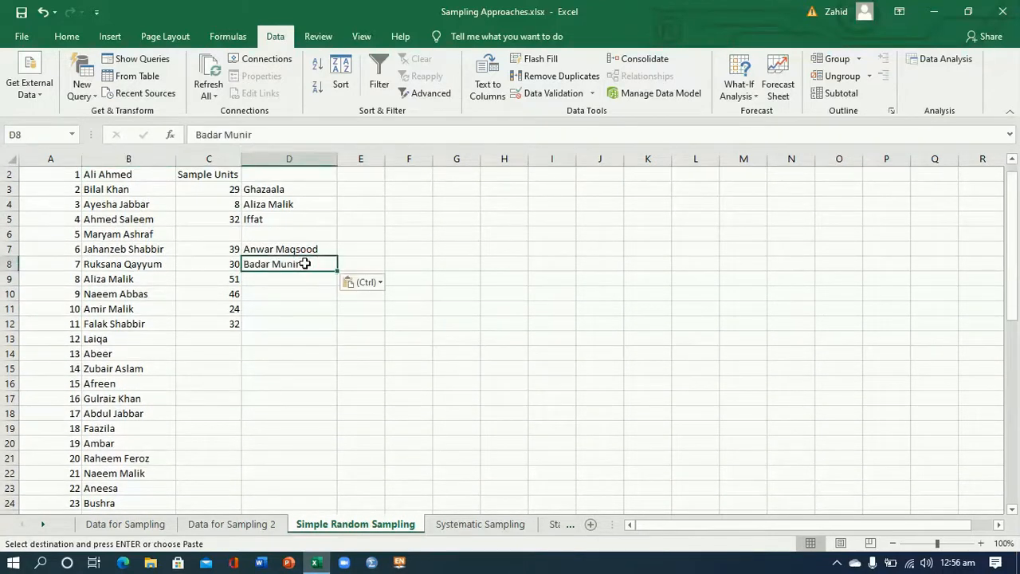
Copy the name of roll number 51 from the list into D9 beside its sample unit.
drag(1015, 283, 1015, 466)
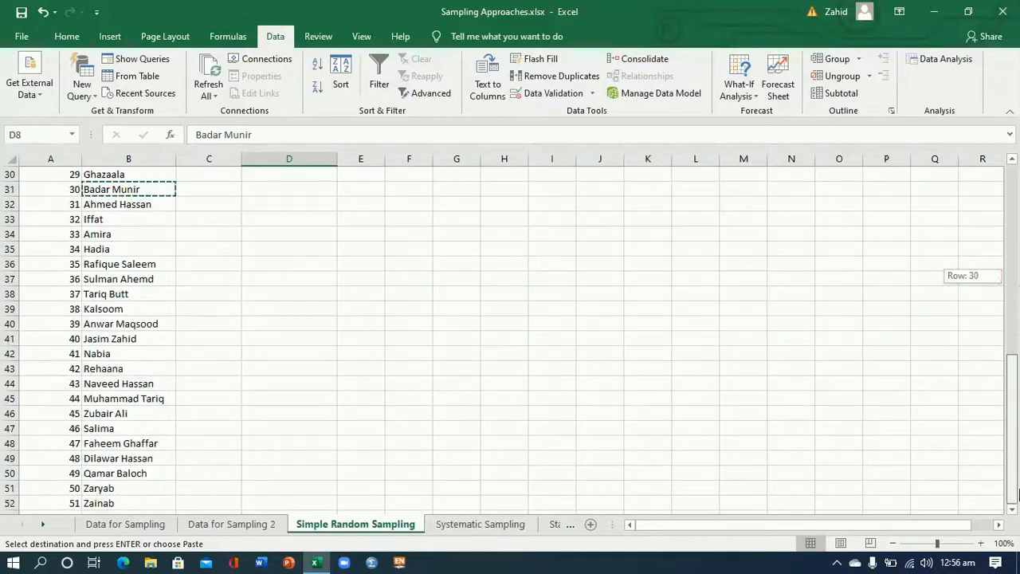
click(103, 504)
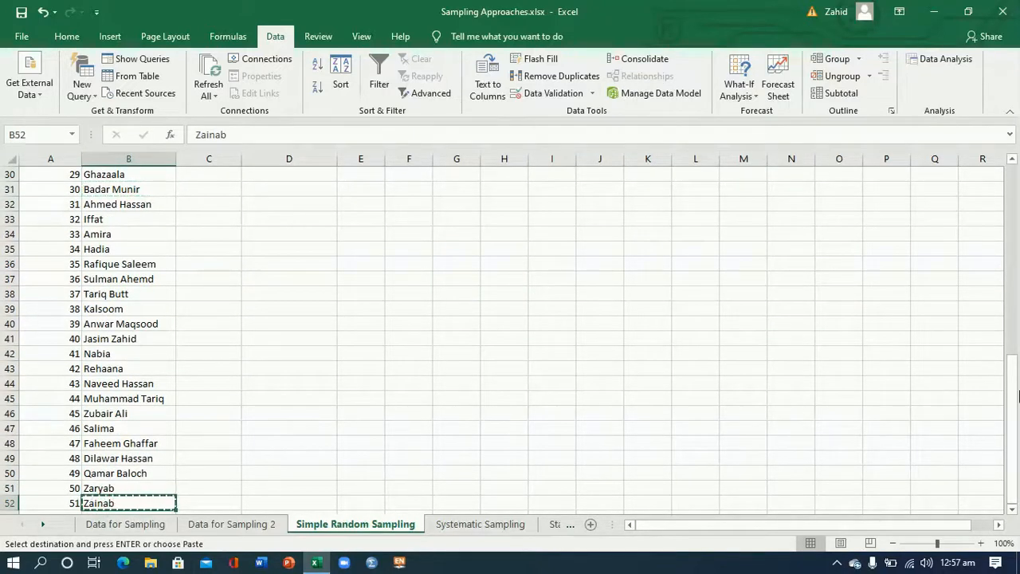
drag(1016, 405, 1014, 311)
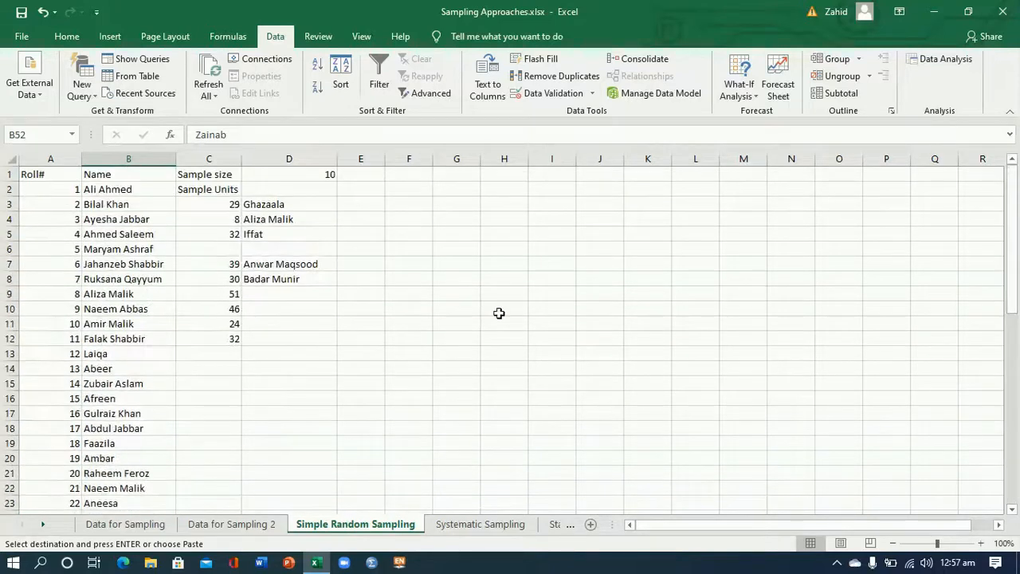
click(306, 290)
key(ctrl+v)
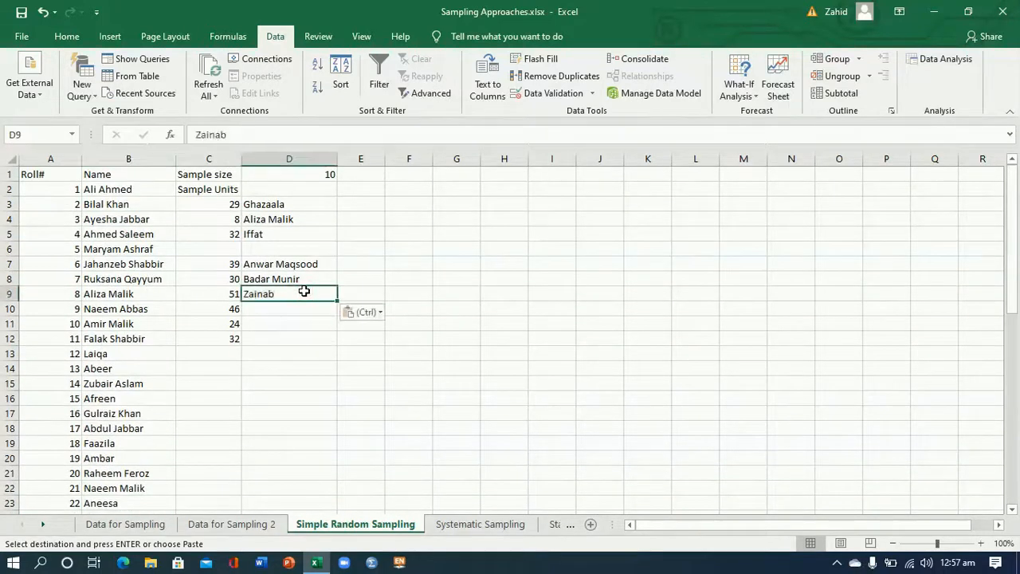
drag(1017, 322, 1019, 443)
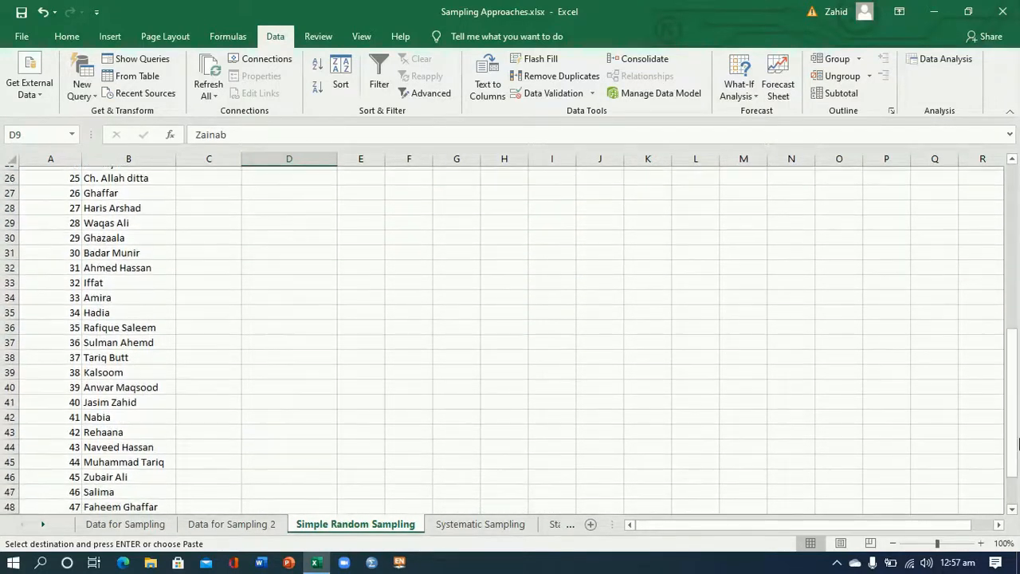
click(102, 489)
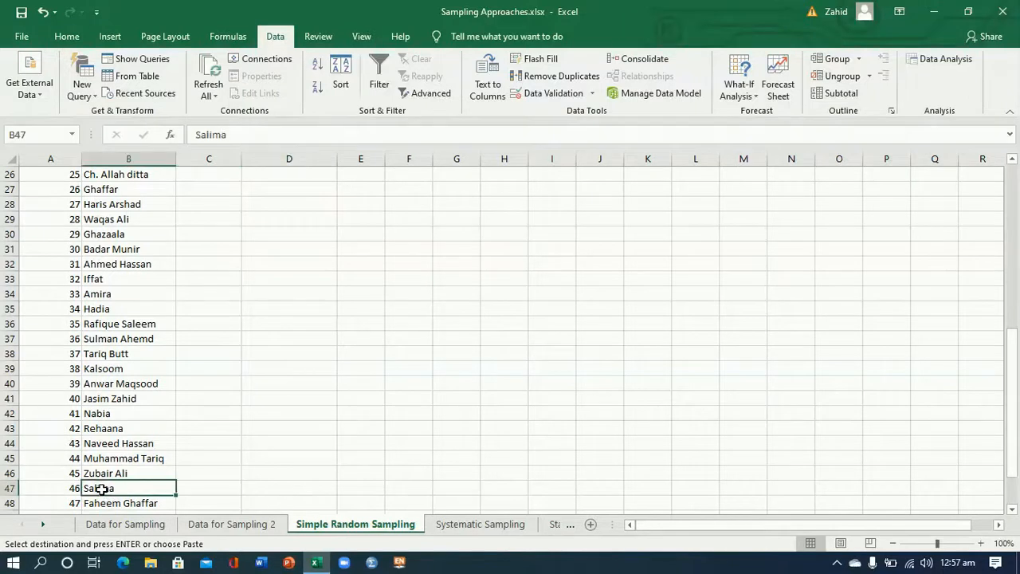
key(ctrl+c)
drag(1009, 403, 1008, 402)
drag(1015, 316, 1019, 206)
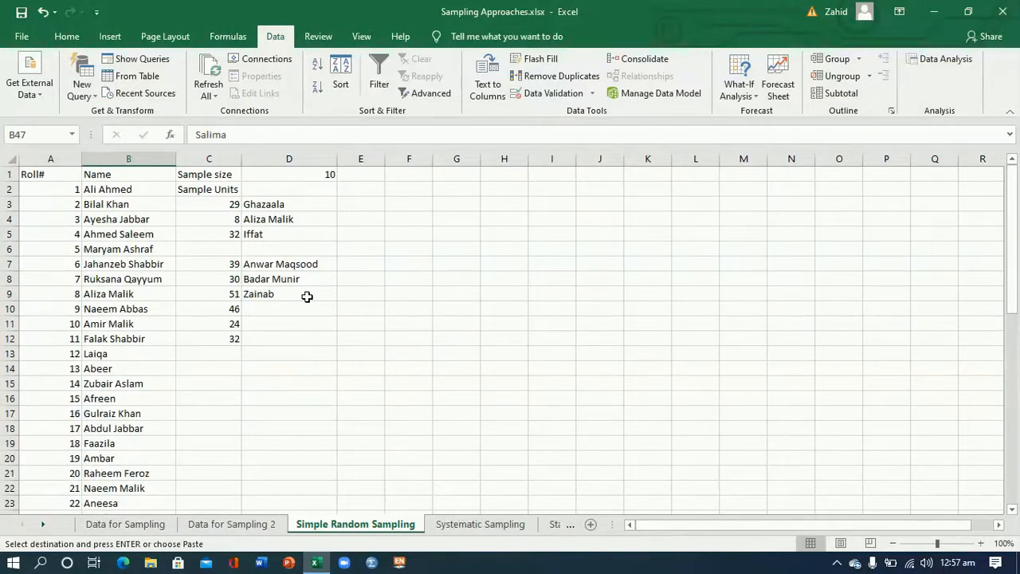
double_click(276, 308)
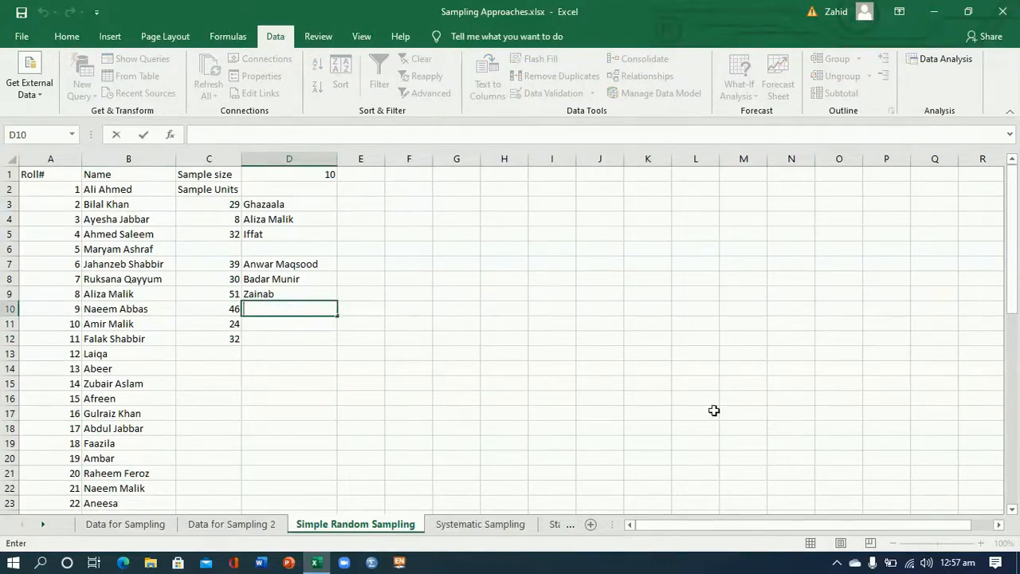
Copy the name of roll number 46 from the list into D10 beside its sample unit.
drag(1012, 288, 1019, 464)
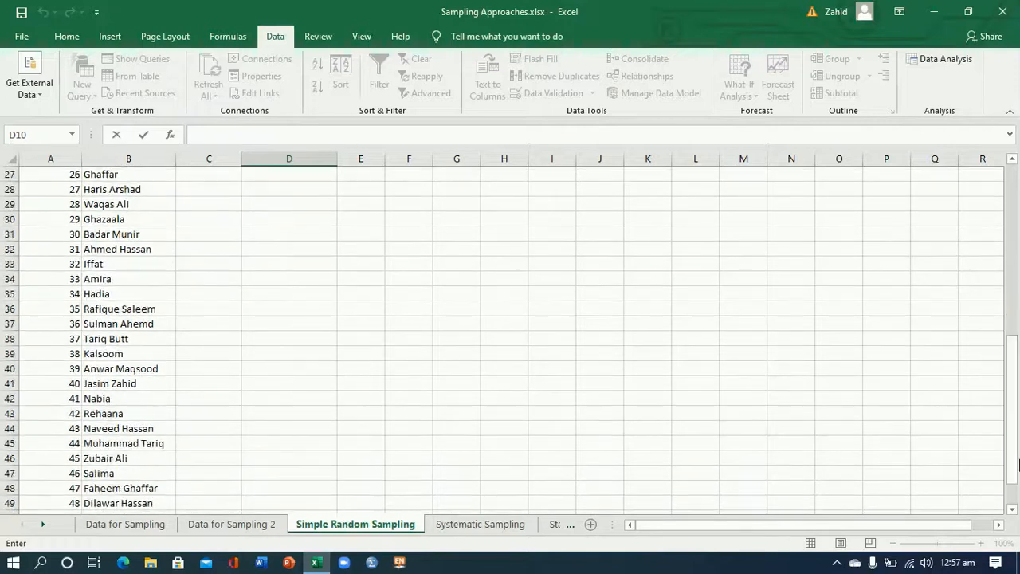
click(126, 473)
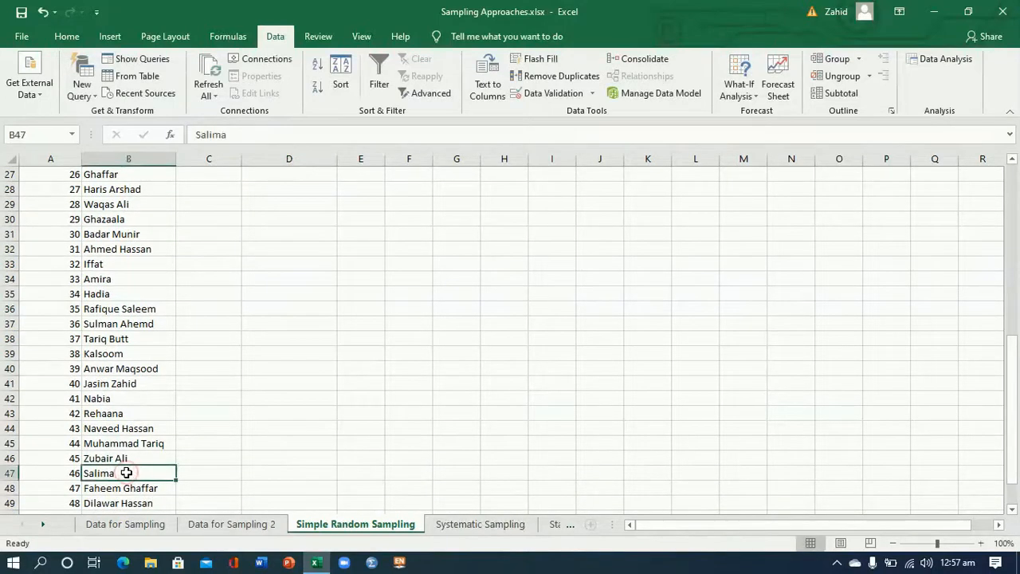
key(ctrl+c)
drag(1014, 417, 1016, 295)
click(260, 306)
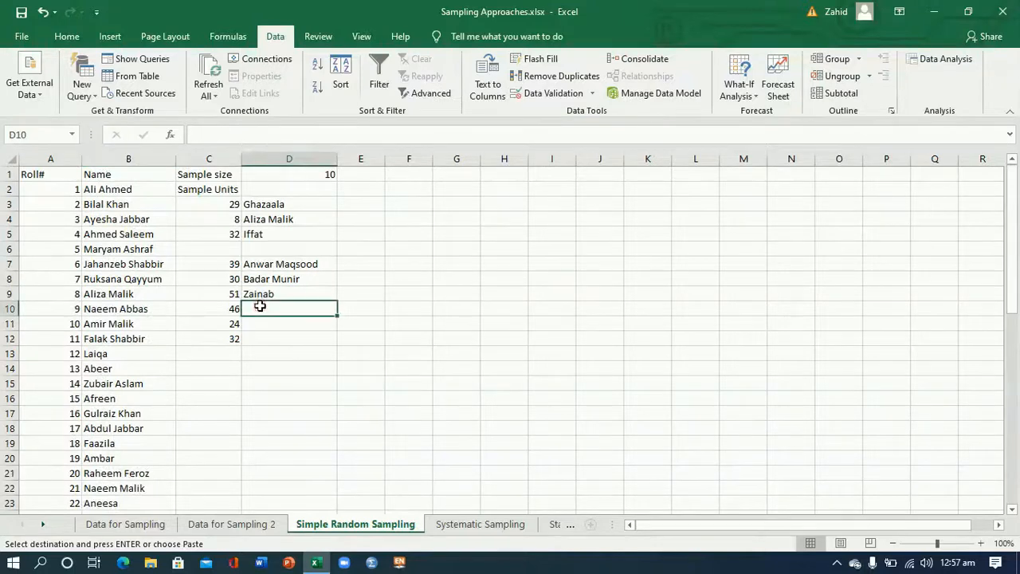
key(ctrl+v)
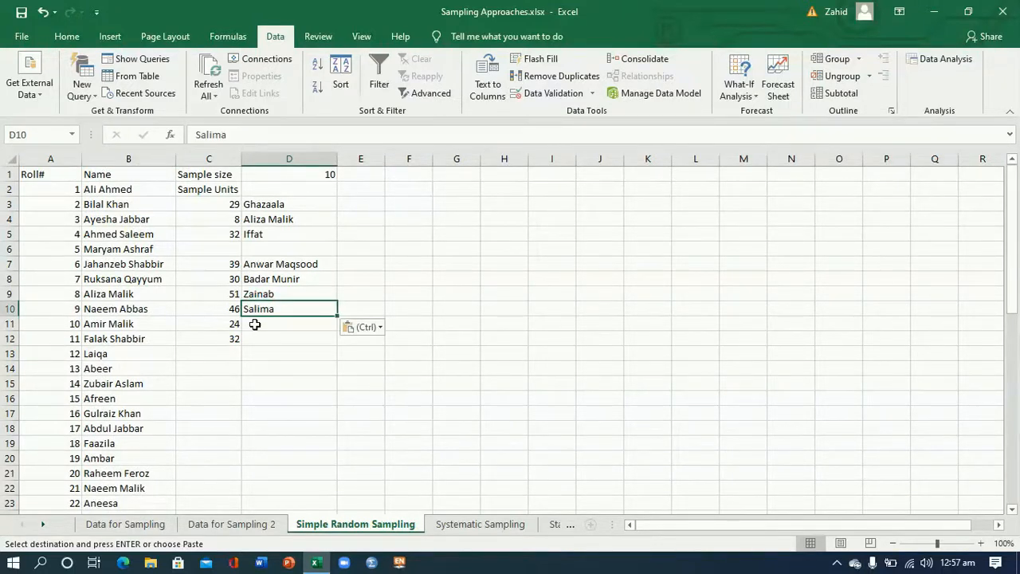
Copy the name of roll number 24 from the list into D11 beside its sample unit.
drag(1014, 297, 1016, 390)
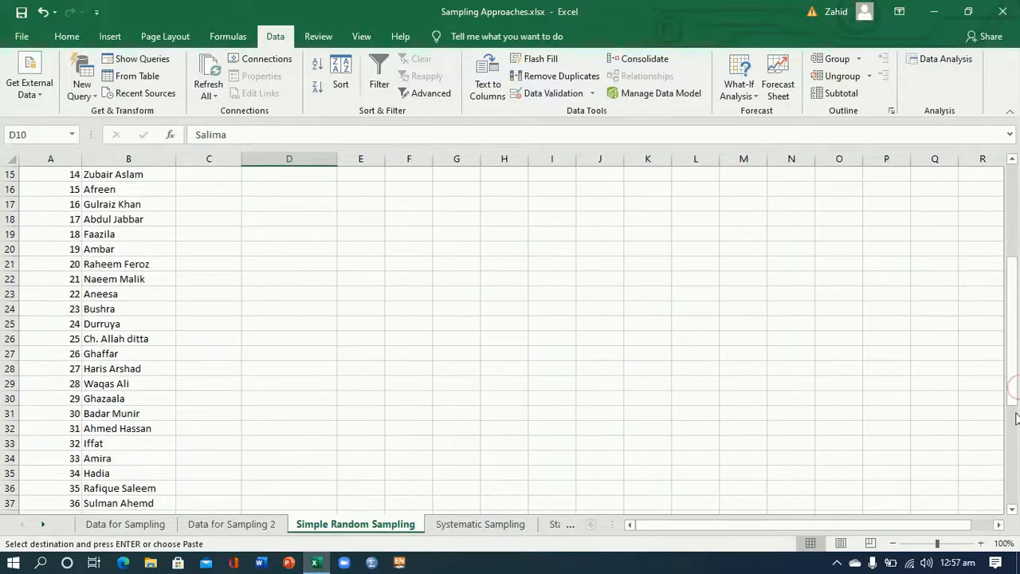
click(131, 326)
key(ctrl+c)
drag(1017, 386, 1017, 374)
click(286, 308)
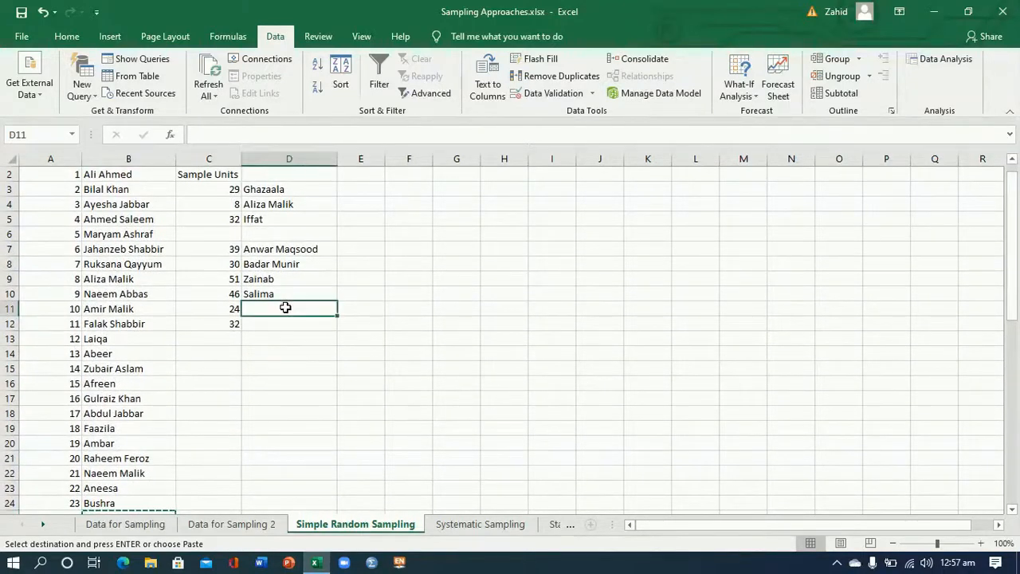
key(ctrl+v)
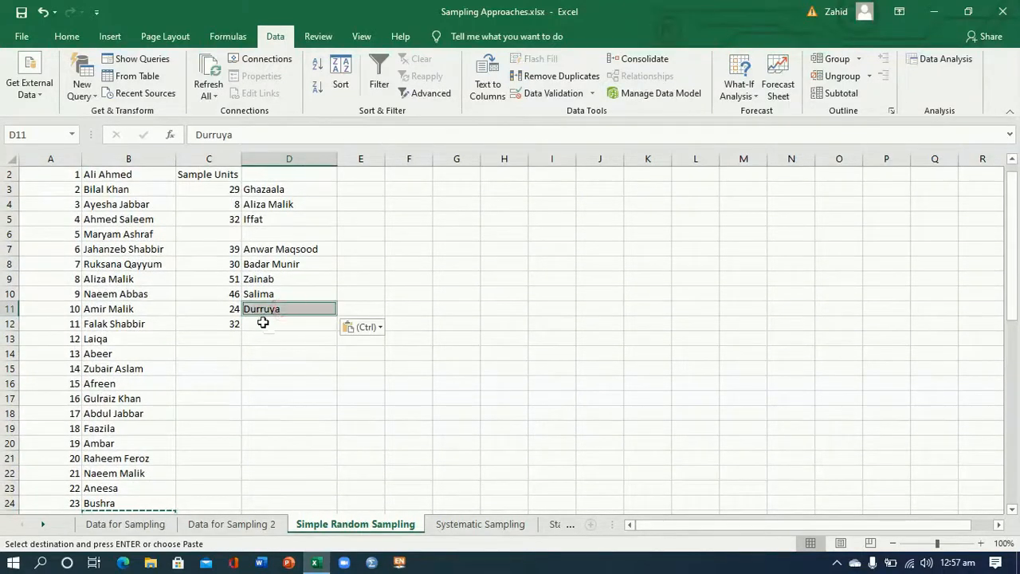
click(263, 323)
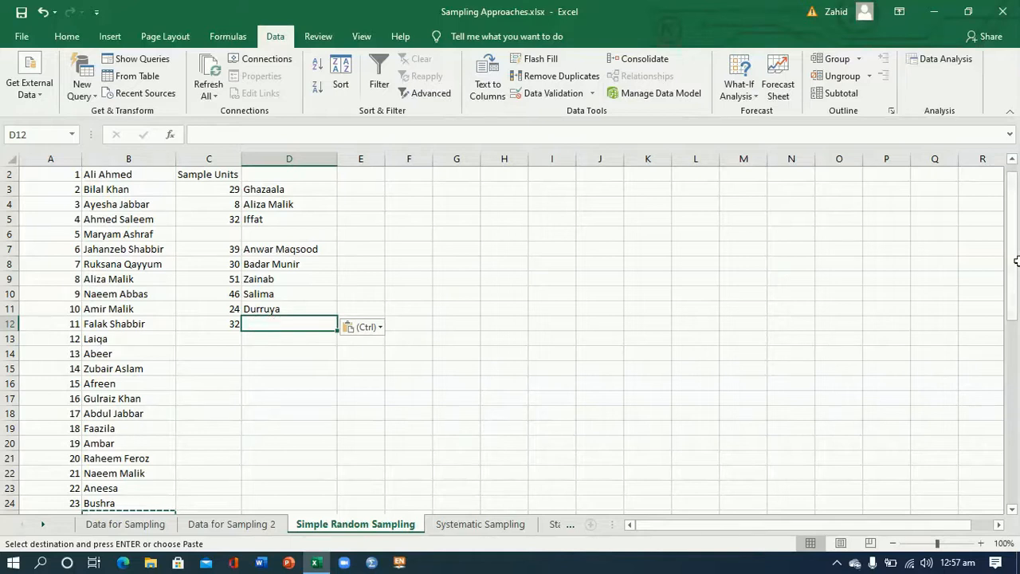
drag(1015, 270, 1018, 340)
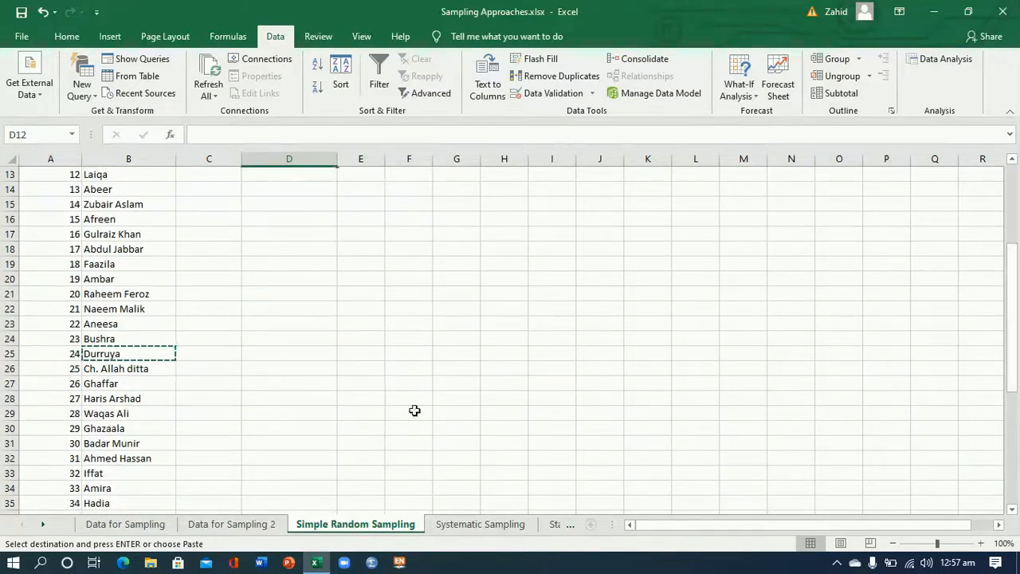
click(108, 470)
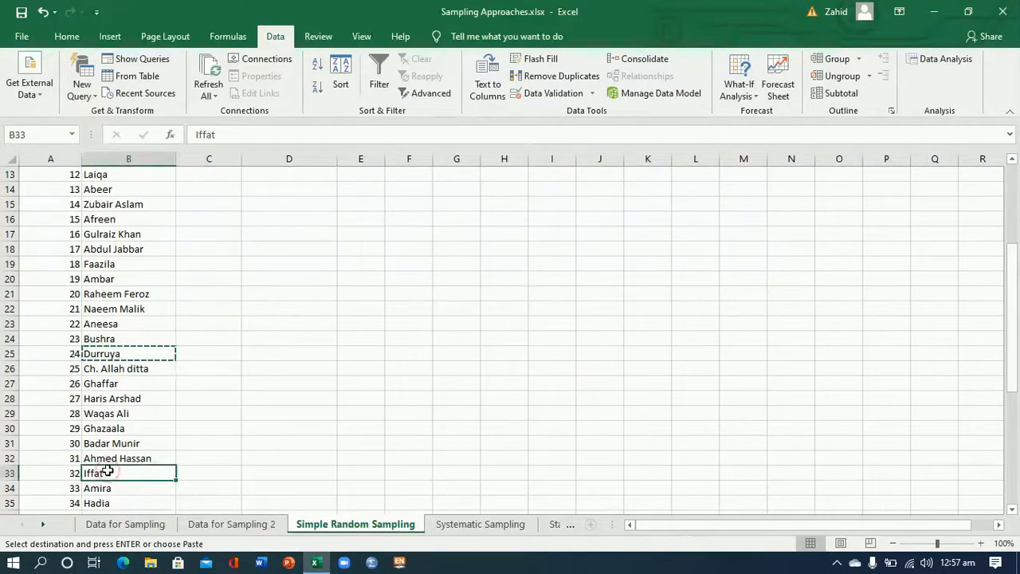
key(ctrl+c)
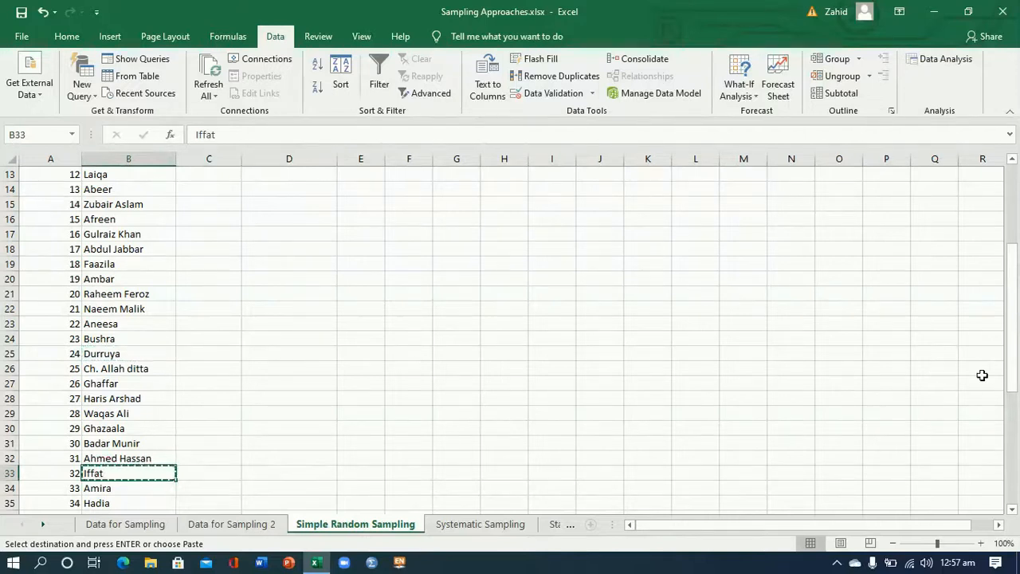
drag(1009, 375, 1010, 296)
Clear the repeated roll number 32 from C12 and select the empty sample unit cell C6.
click(233, 343)
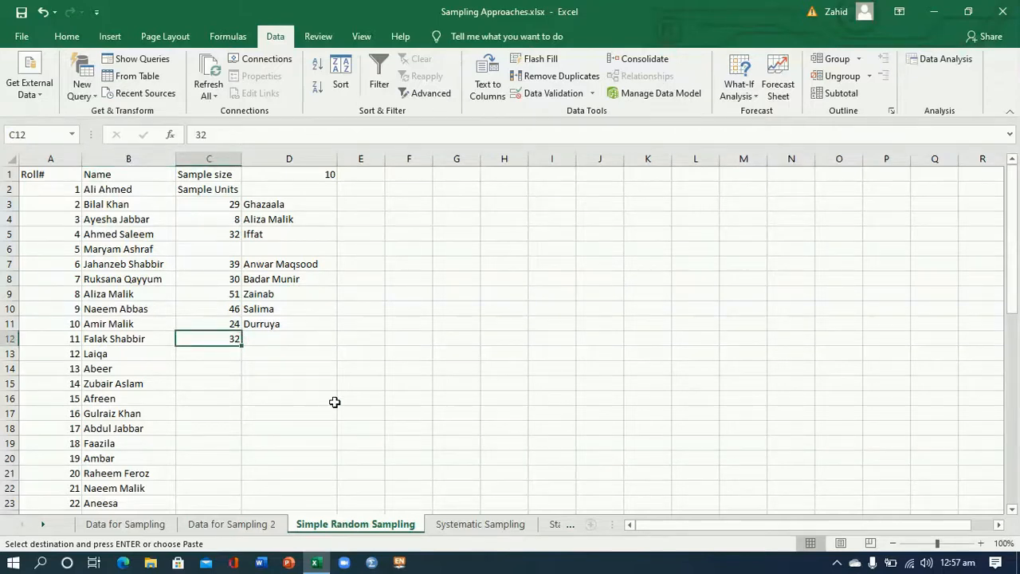
key(Delete)
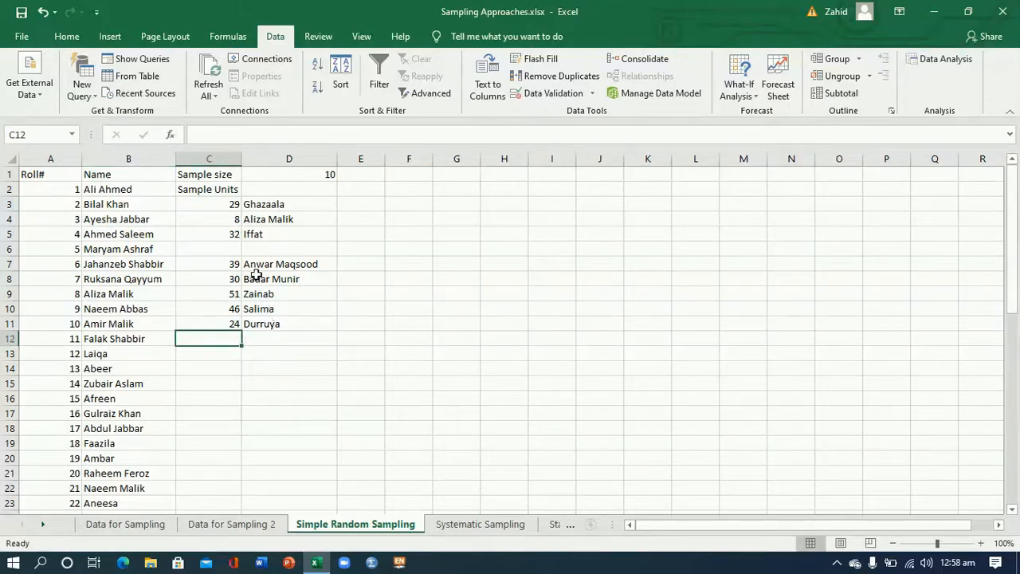
click(236, 251)
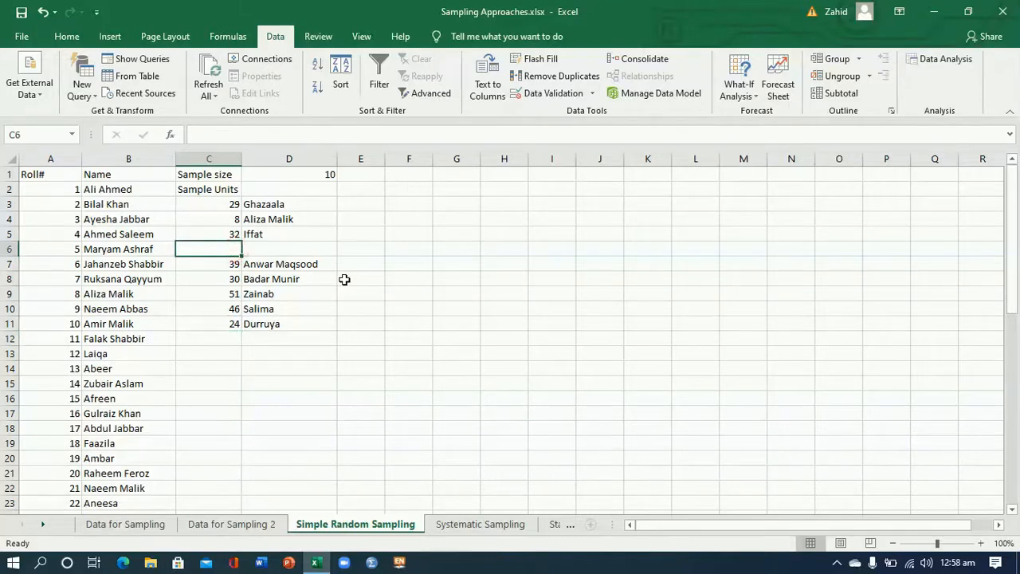
Draw a replacement roll number in C6 with =RANDBETWEEN(1,51).
text(=ran)
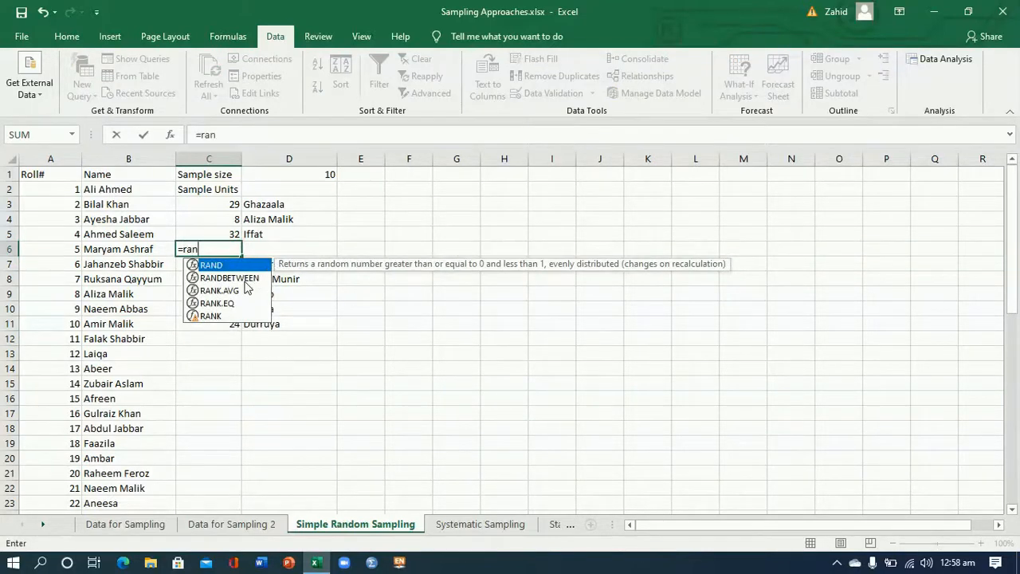
double_click(232, 277)
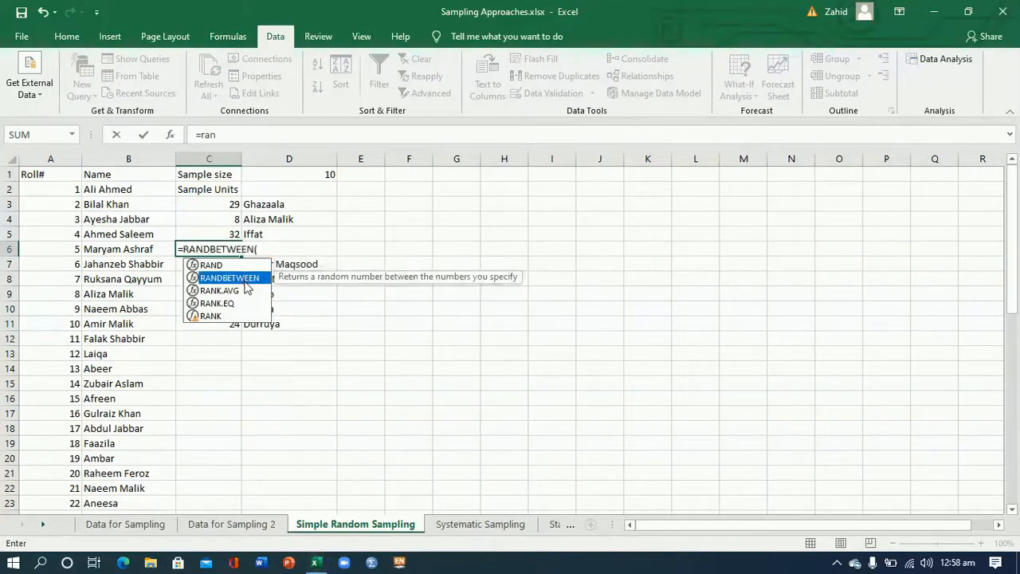
text(1,)
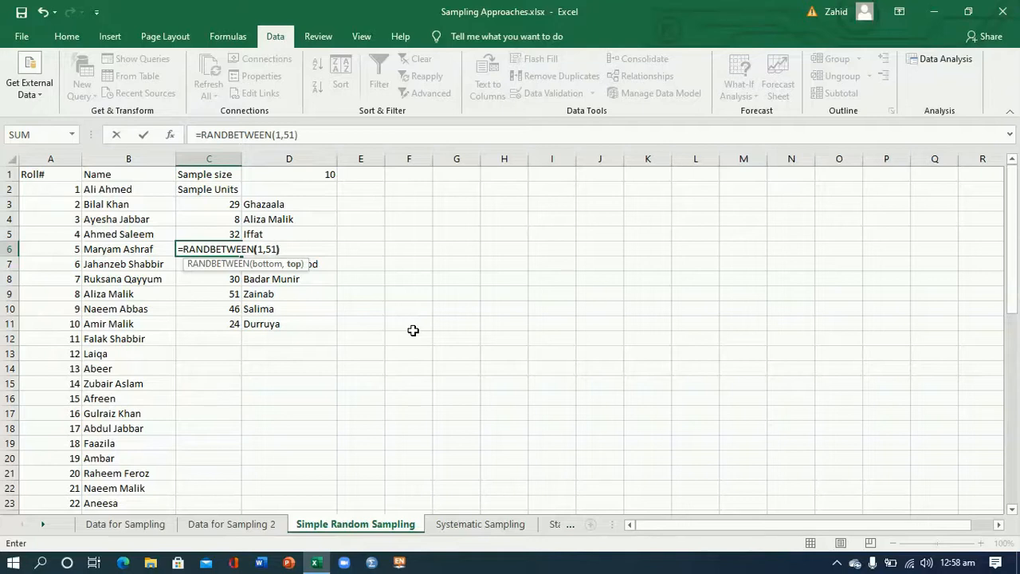
text(51))
key(Return)
Replace the random formula in C6 with its fixed value by copying the cell and pasting it over itself as values.
click(233, 249)
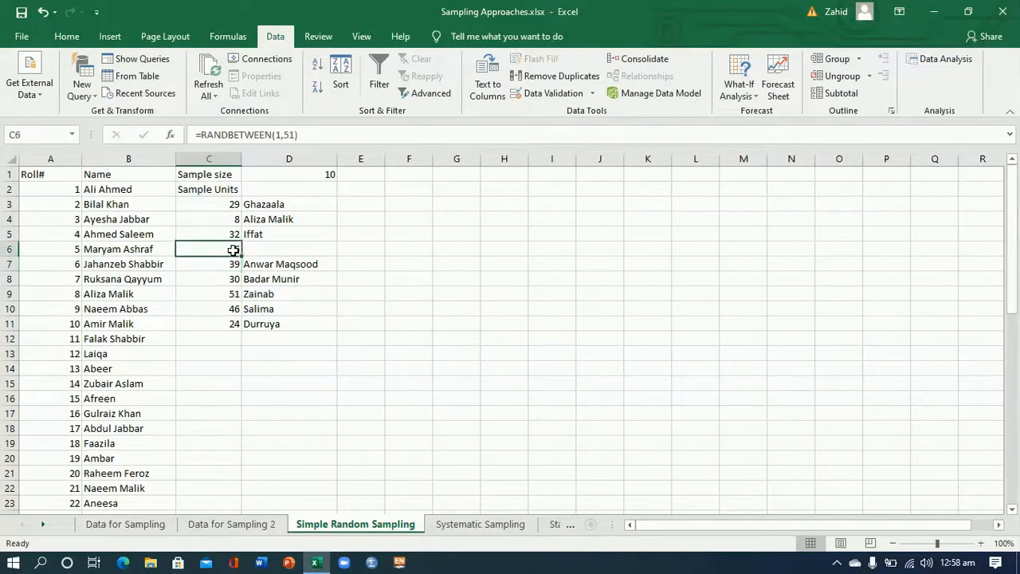
key(ctrl+c)
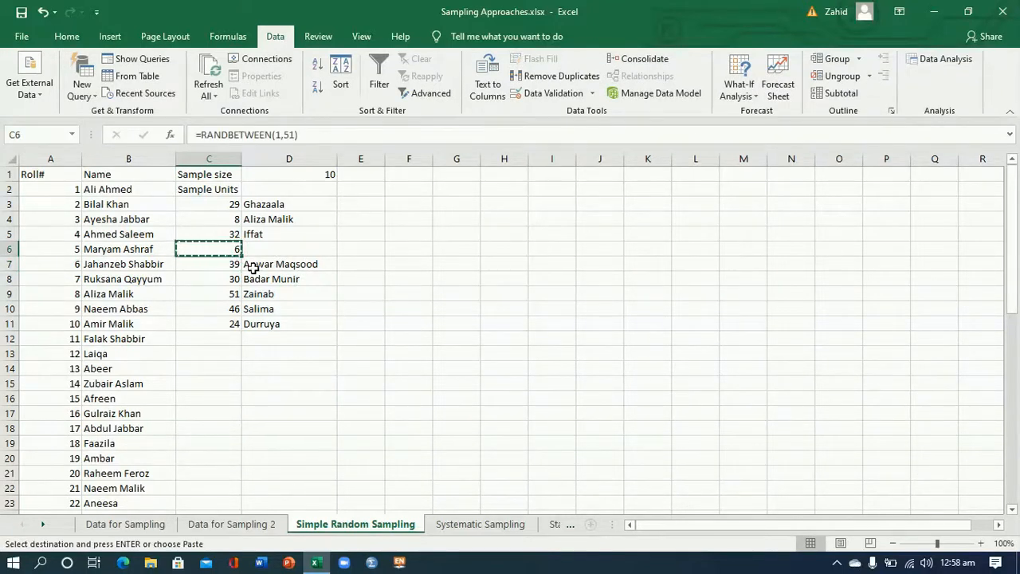
right_click(225, 250)
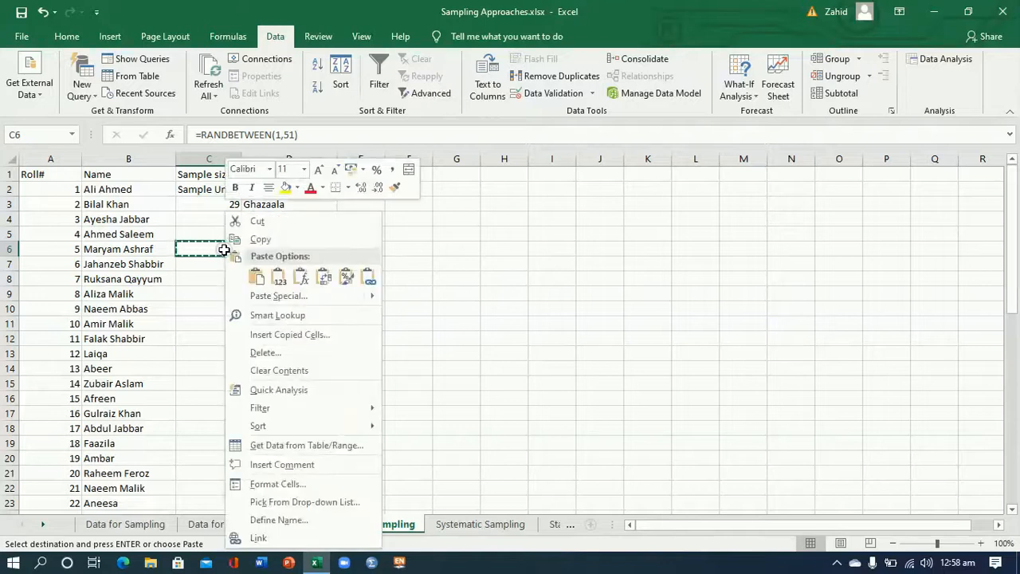
click(274, 282)
click(276, 280)
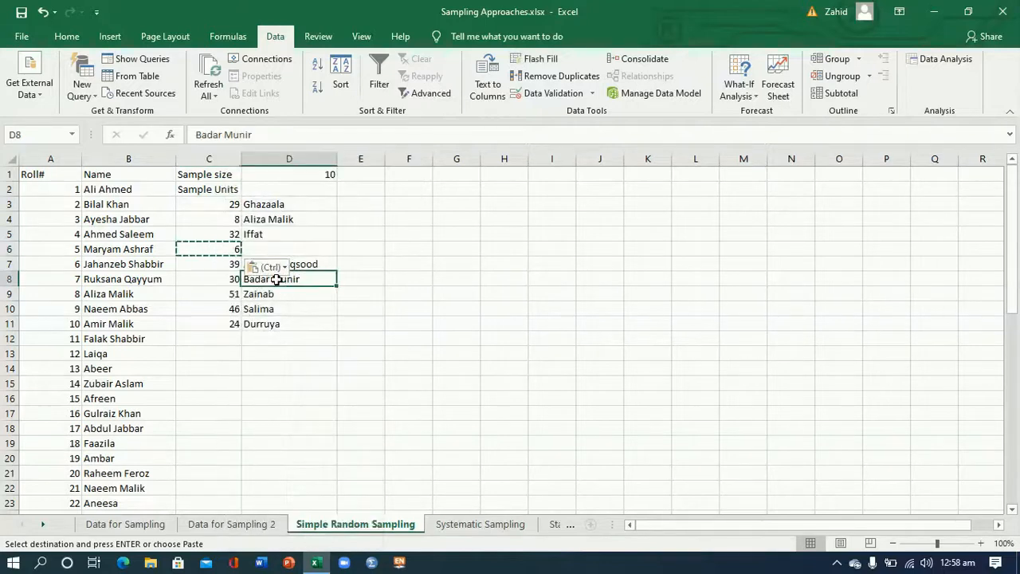
click(228, 252)
right_click(226, 251)
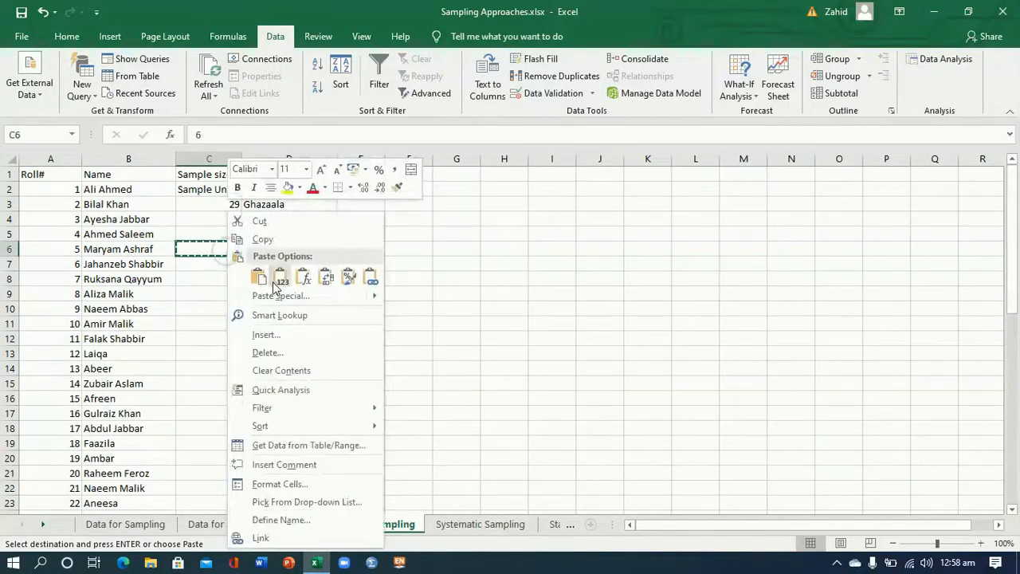
click(275, 279)
click(244, 352)
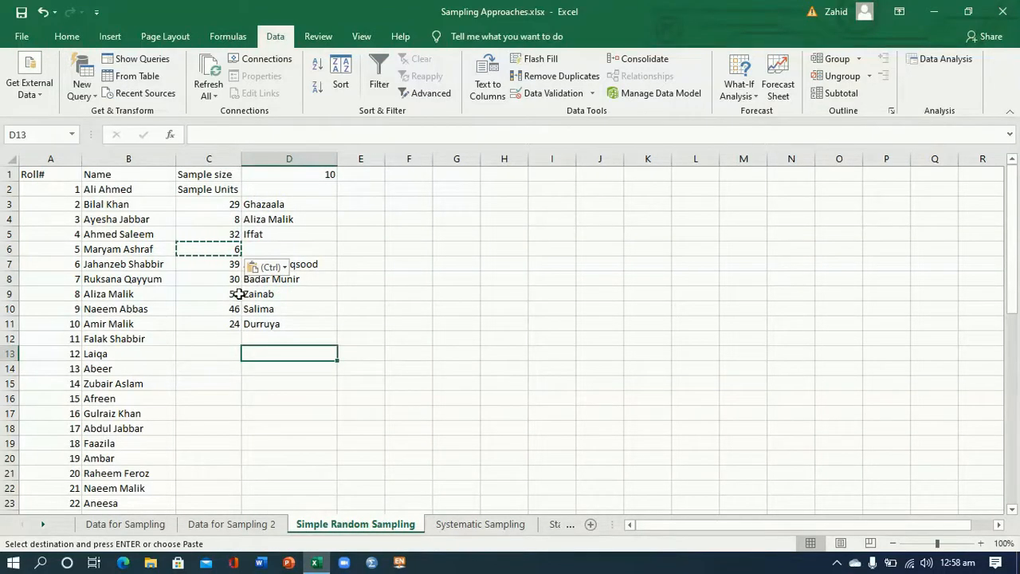
Copy the name of roll number 6 from the list into D6 beside its sample unit.
click(120, 263)
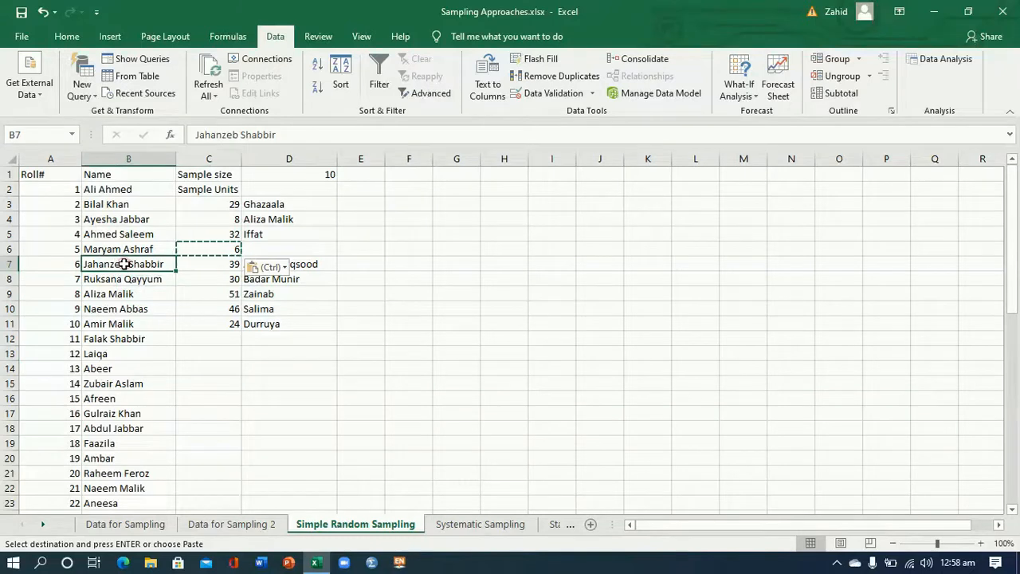
key(ctrl+c)
click(261, 248)
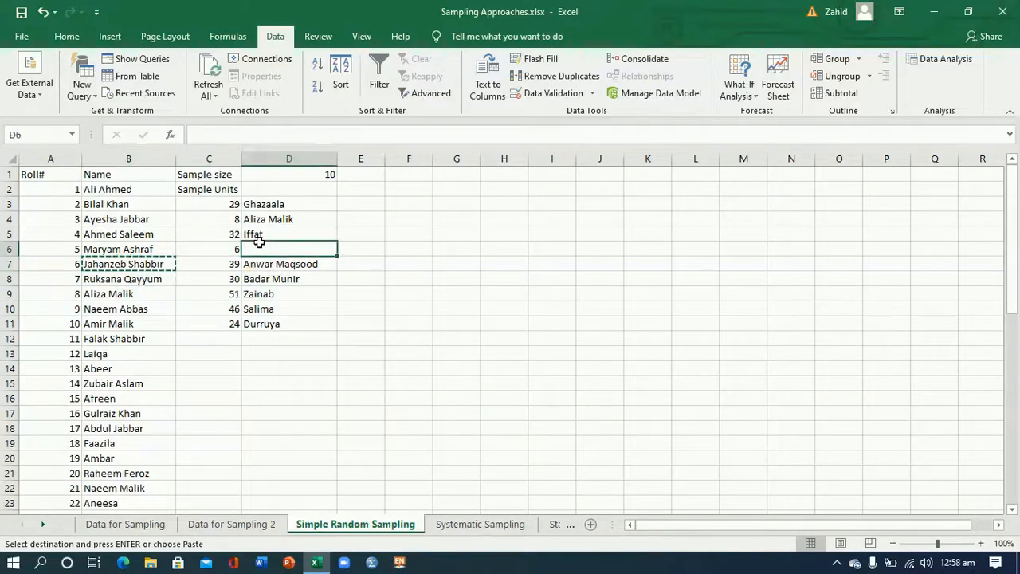
key(ctrl+v)
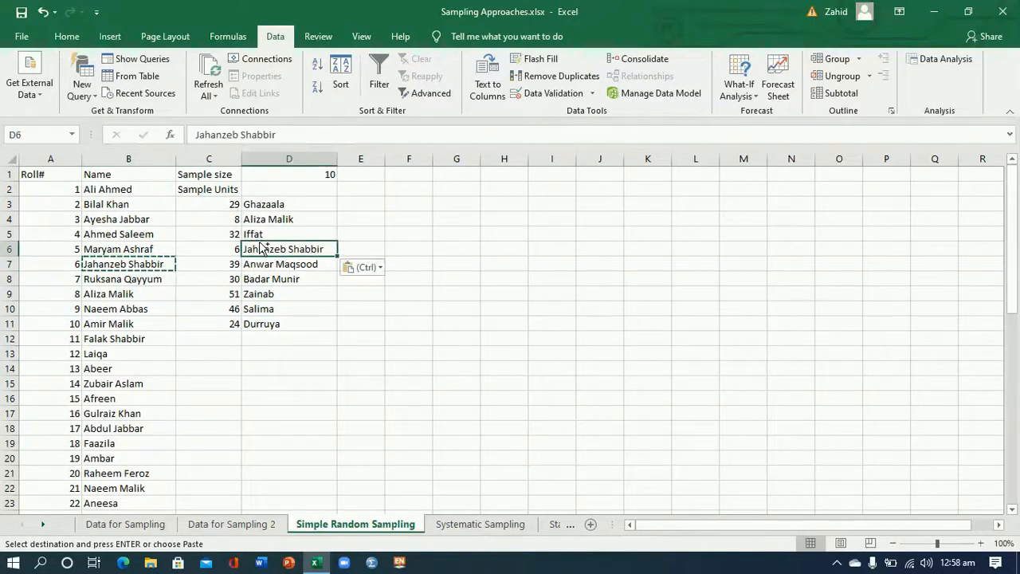
Draw the last replacement roll number in C12 with =RANDBETWEEN(1,51).
click(226, 340)
text(=ran)
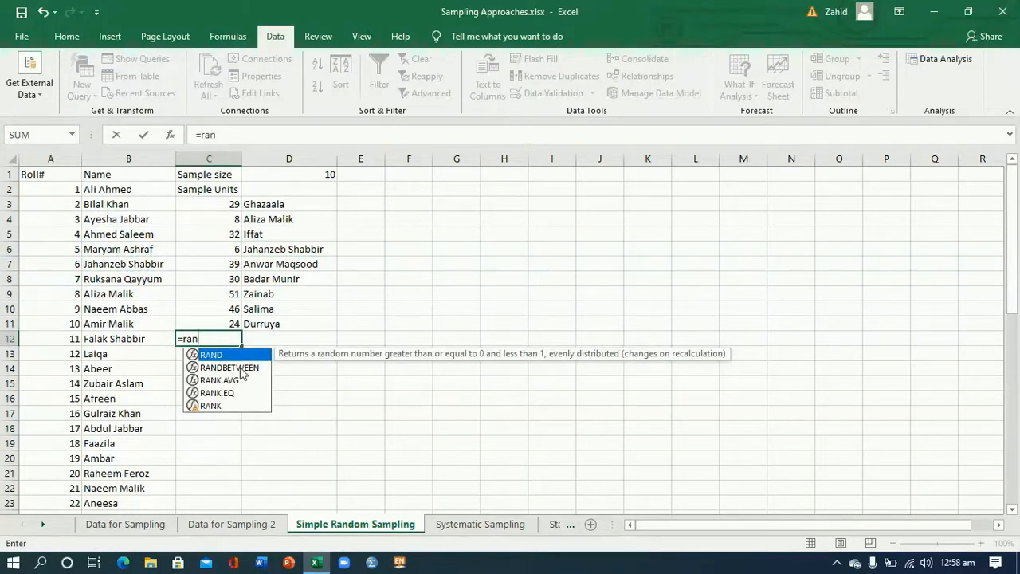
double_click(264, 366)
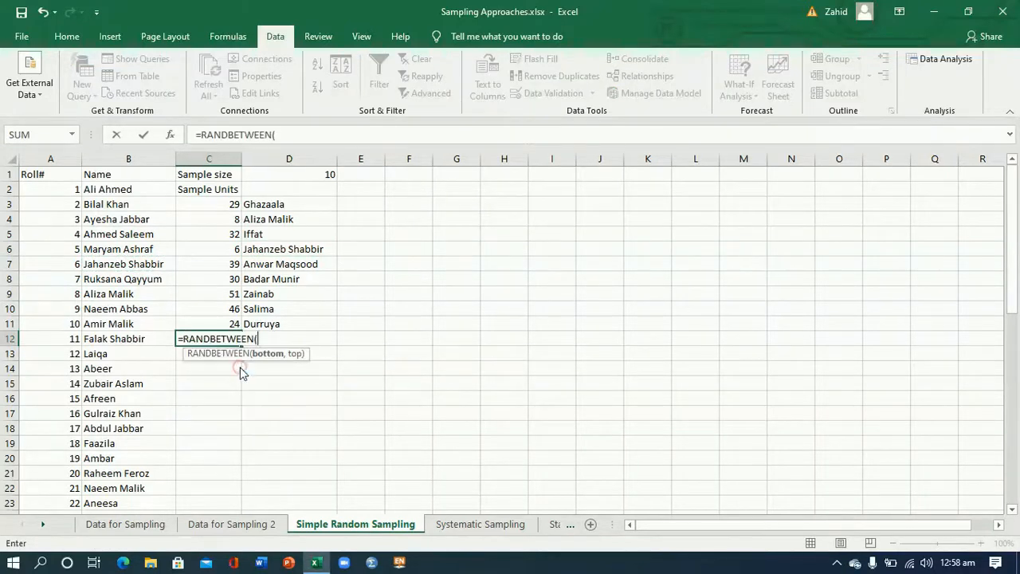
text(1,51))
key(Return)
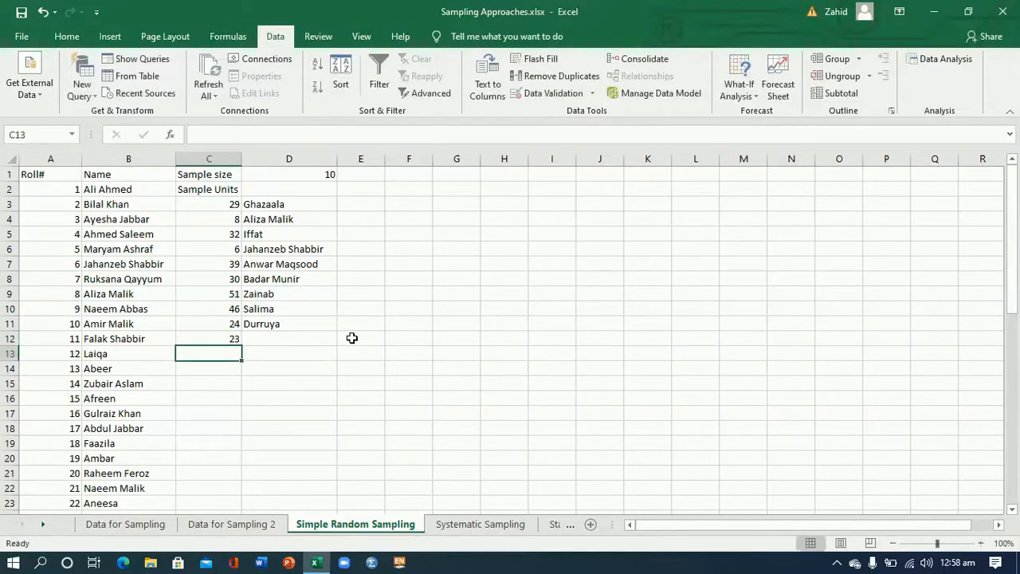
Convert the random formula in C12 to a fixed value by pasting the copied cell over itself as values.
click(233, 338)
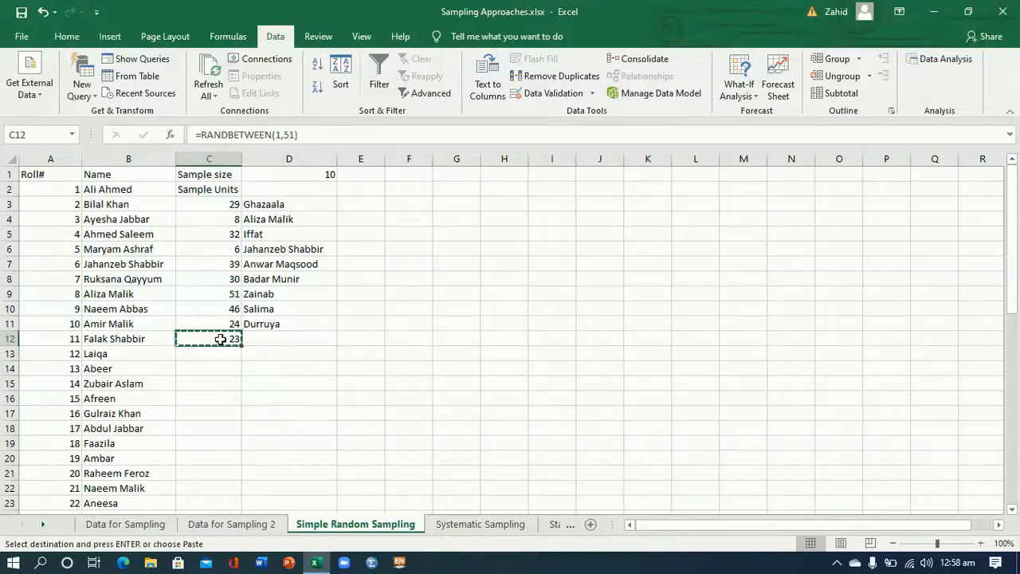
right_click(220, 339)
click(278, 76)
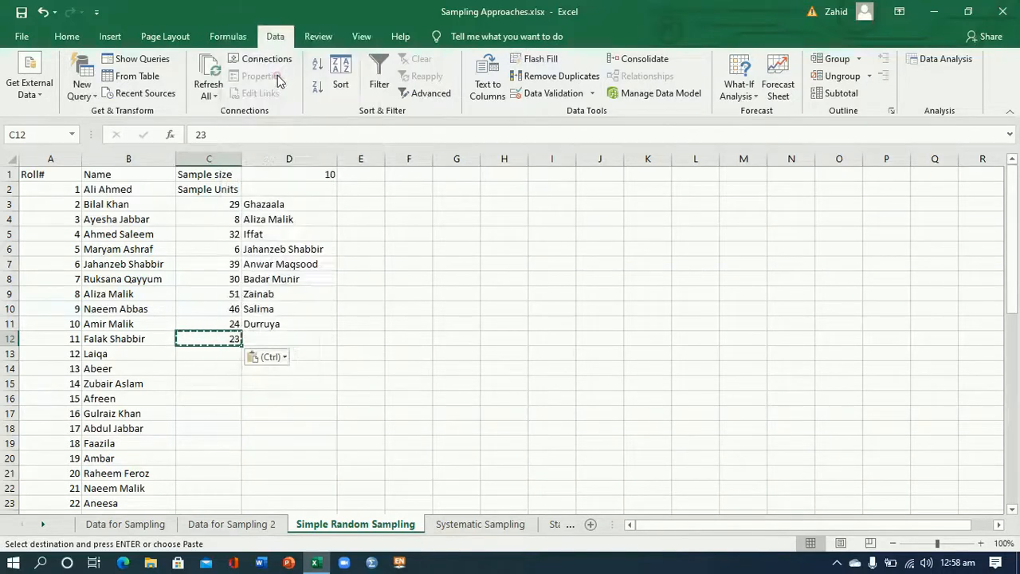
Copy the name of roll number 23 from the list into D12 beside its sample unit.
click(299, 343)
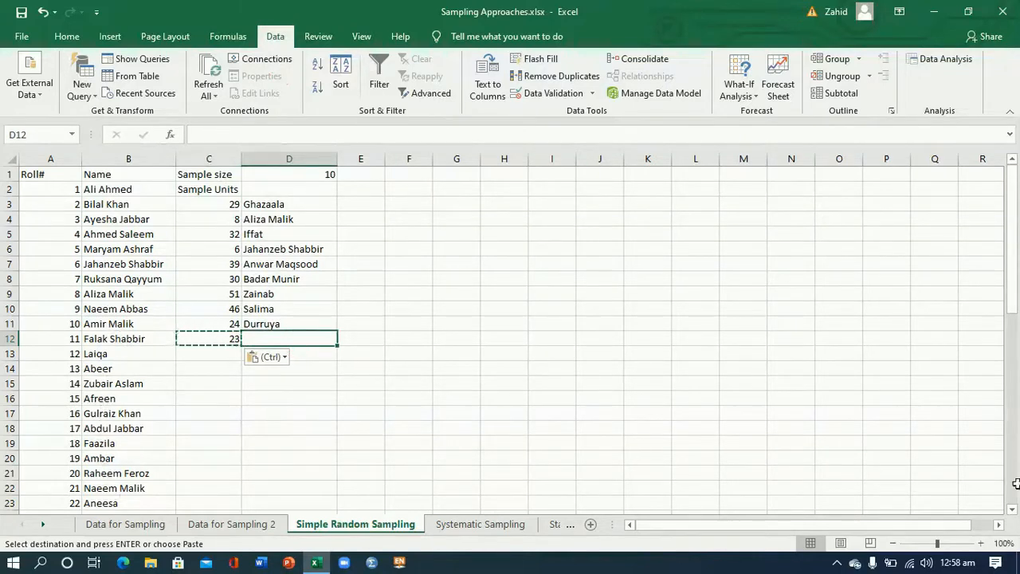
click(1012, 508)
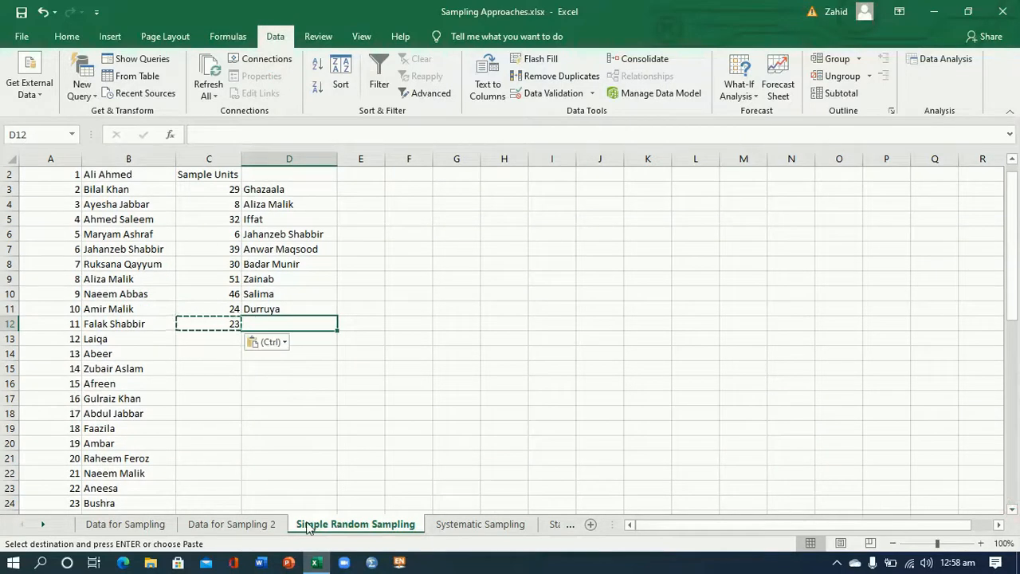
click(104, 503)
key(ctrl+c)
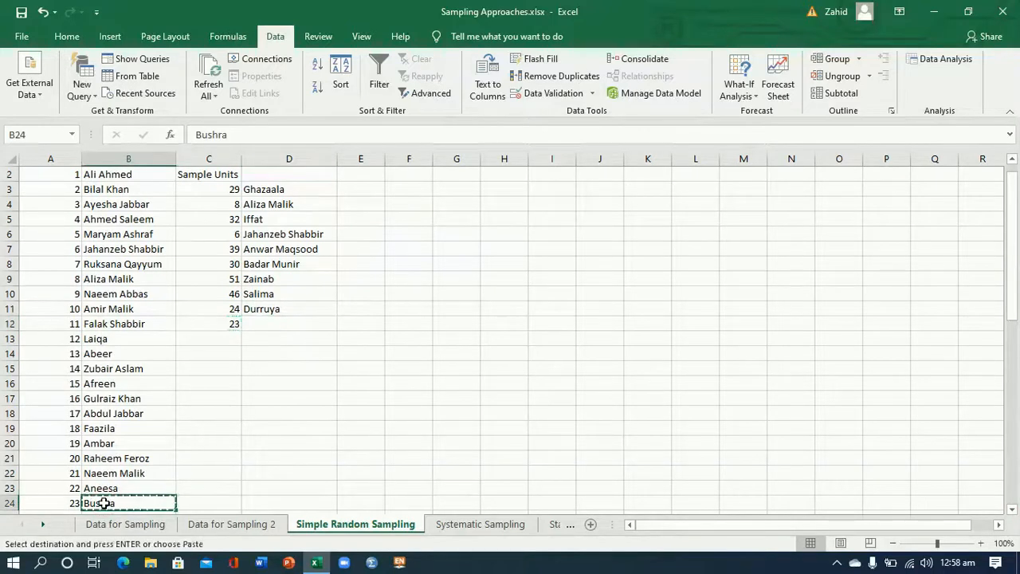
click(267, 324)
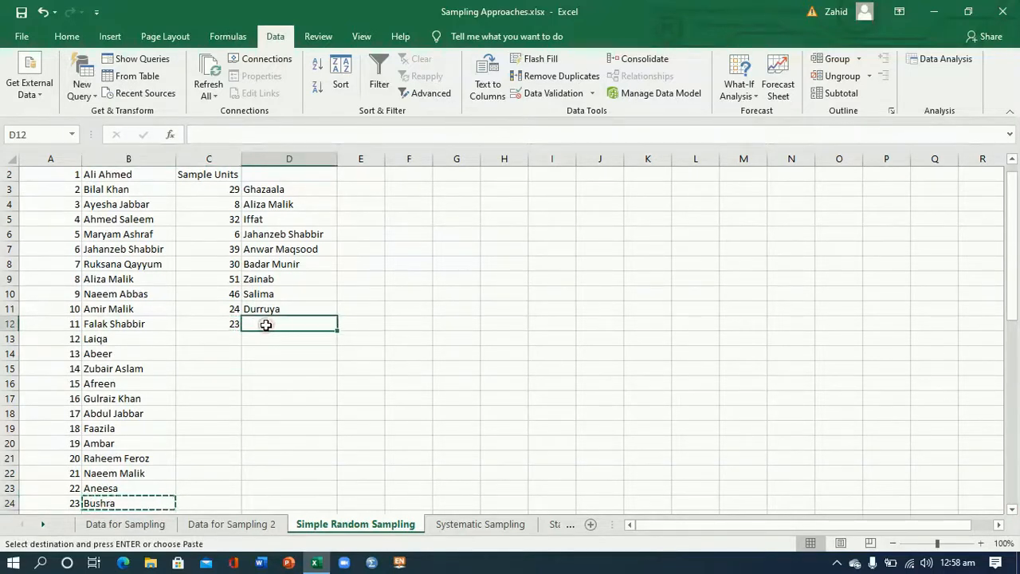
key(ctrl+v)
Select the completed sample of roll numbers and names in C3:D12 to review it.
drag(1011, 313, 1014, 271)
drag(240, 206, 287, 338)
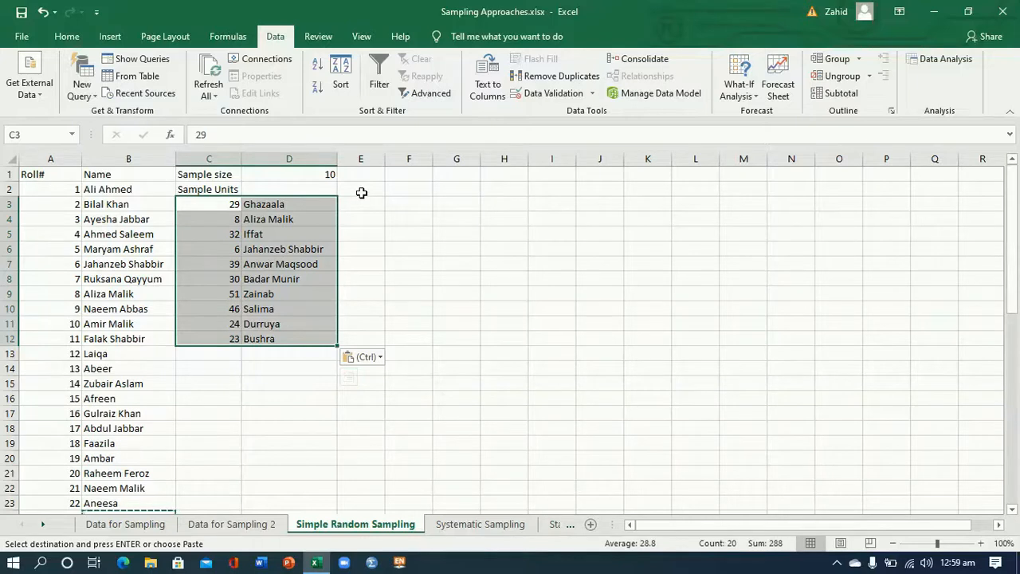
click(361, 193)
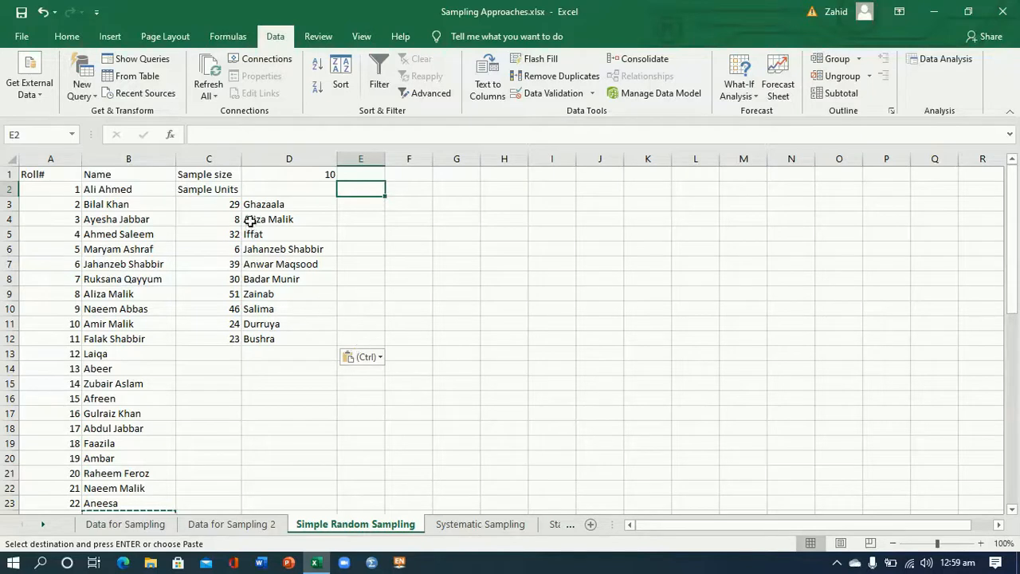
drag(234, 206, 289, 341)
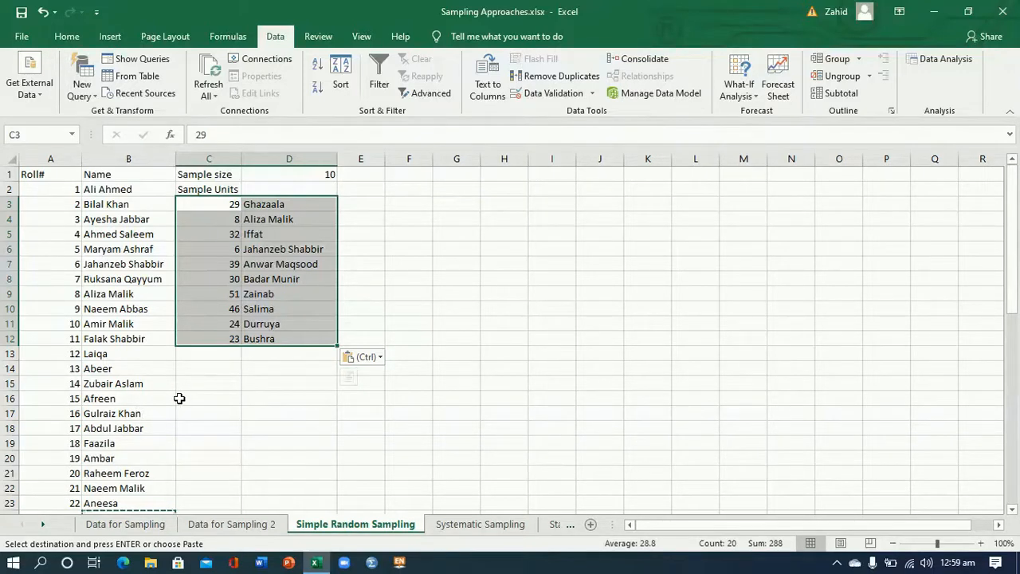
Examine the full list of serial numbers and bank names on the Data for Sampling 2 sheet.
click(229, 523)
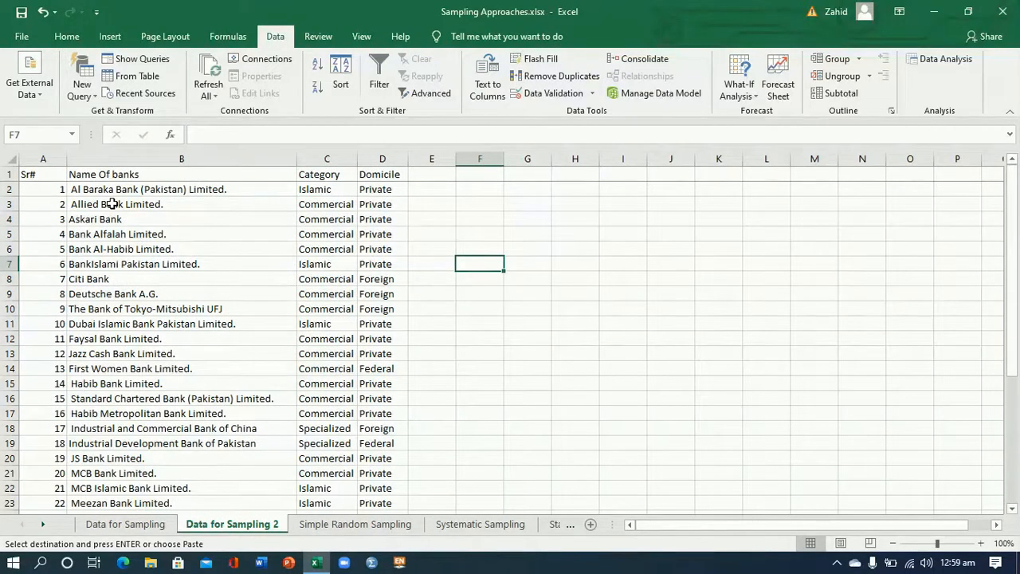
drag(111, 192, 120, 471)
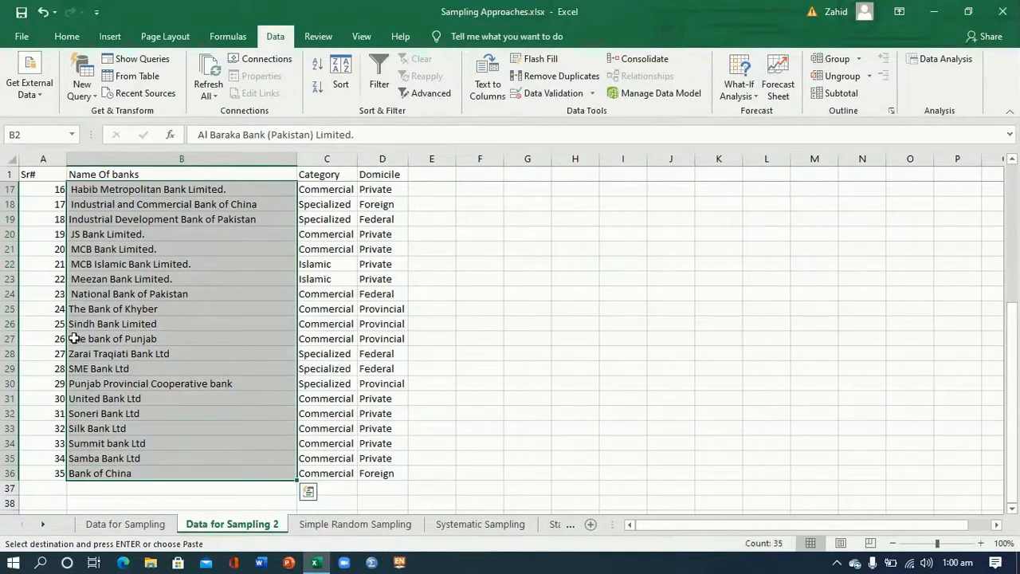
drag(1014, 350, 1013, 343)
drag(50, 193, 155, 490)
drag(1013, 402, 1013, 267)
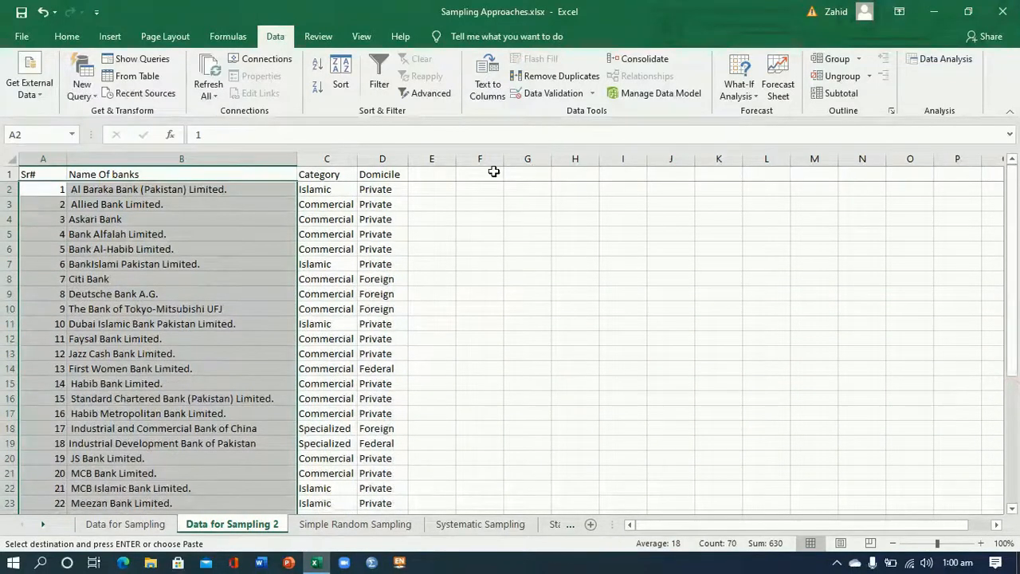
Examine the Category and Domicile entries of several banks, comparing Islamic and commercial banks and private, foreign and federal ones.
click(311, 190)
click(373, 189)
click(311, 205)
click(389, 214)
click(317, 292)
click(377, 279)
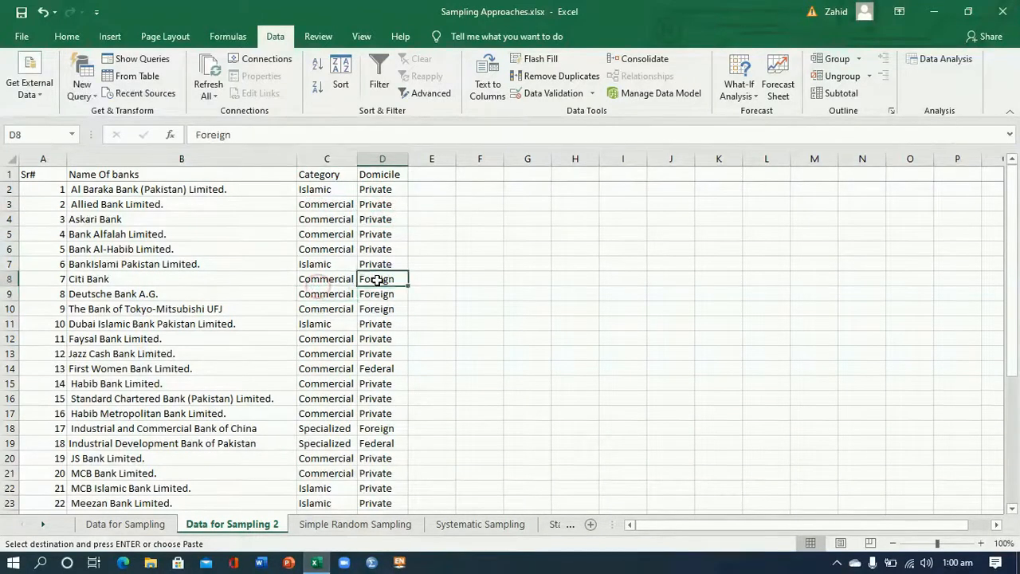
click(323, 370)
click(363, 369)
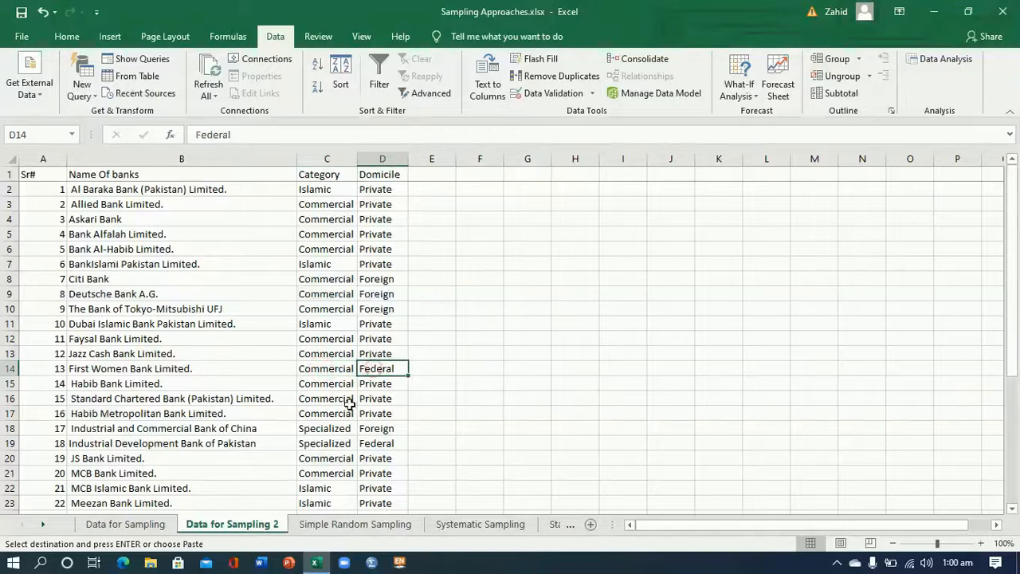
click(315, 461)
click(319, 489)
mouse_move(1010, 324)
mouse_down()
mouse_move(1015, 427)
mouse_move(1013, 327)
mouse_up()
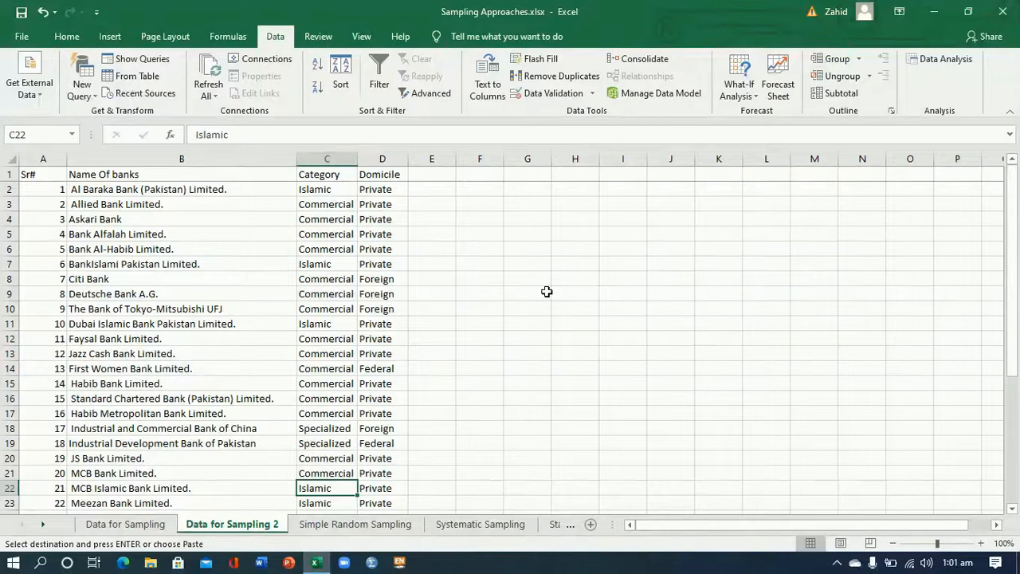
Look at the student data on the Data for Sampling sheet and return to the Simple Random Sampling sheet.
click(147, 527)
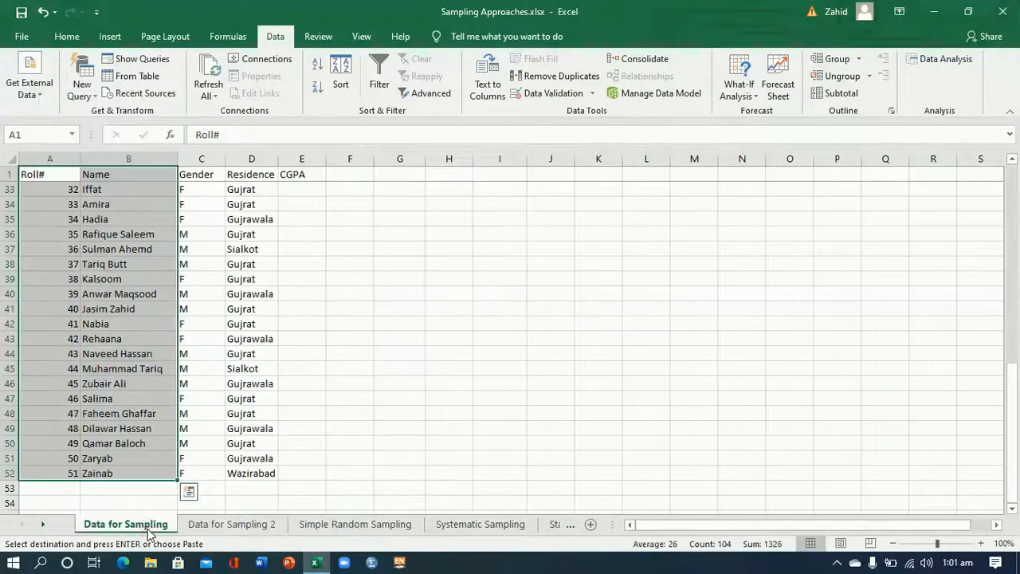
click(338, 526)
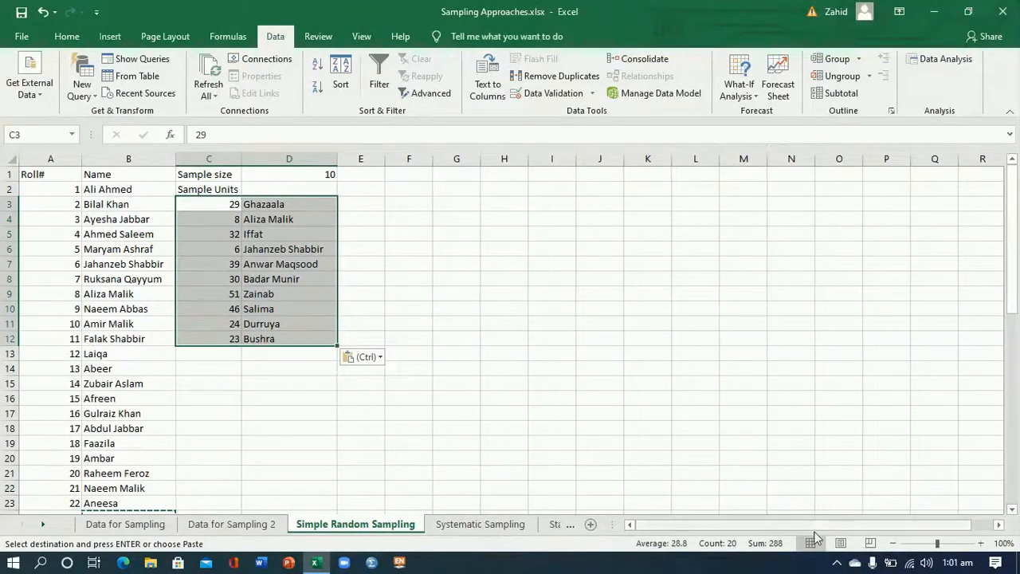
click(836, 562)
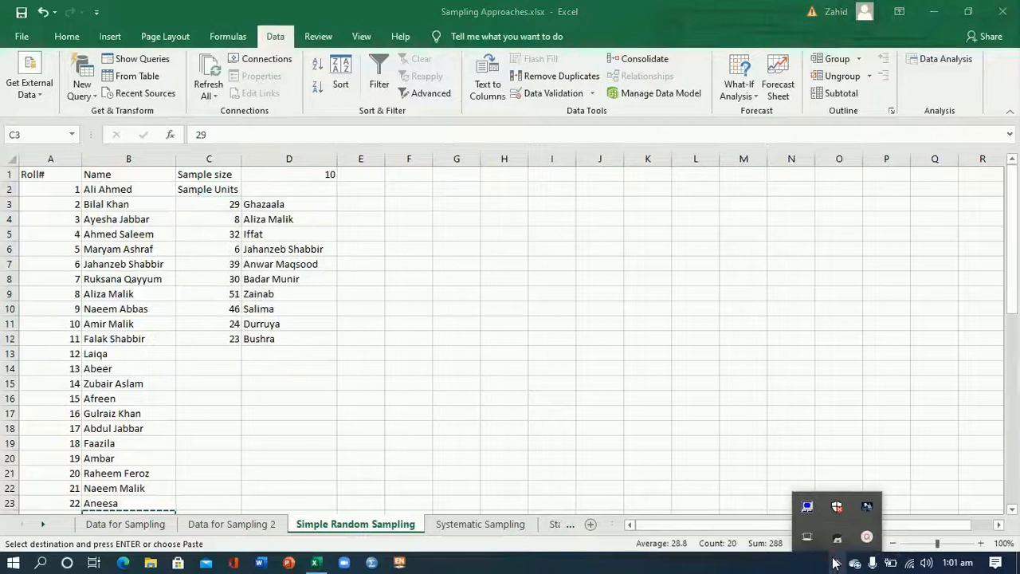
click(868, 539)
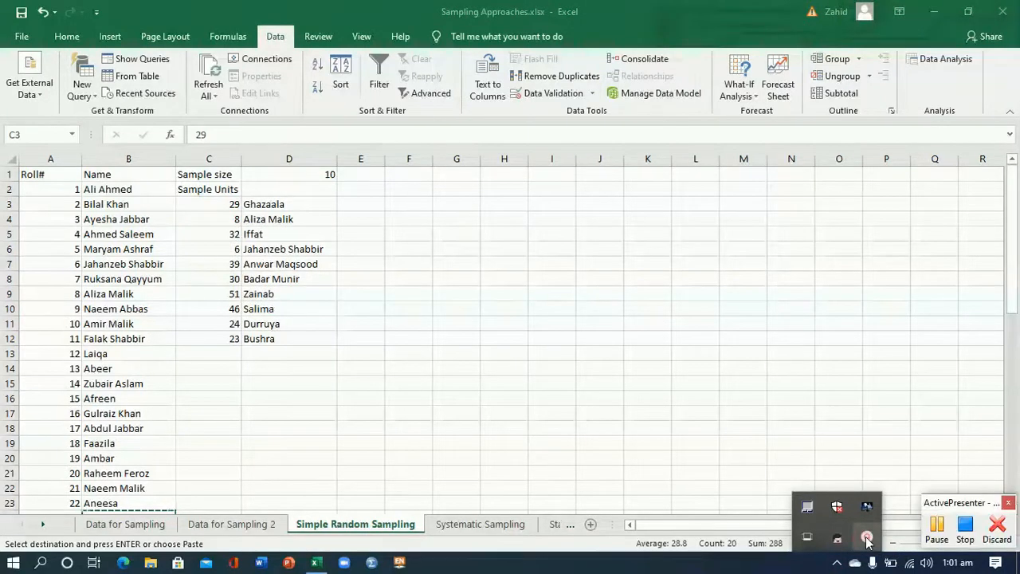